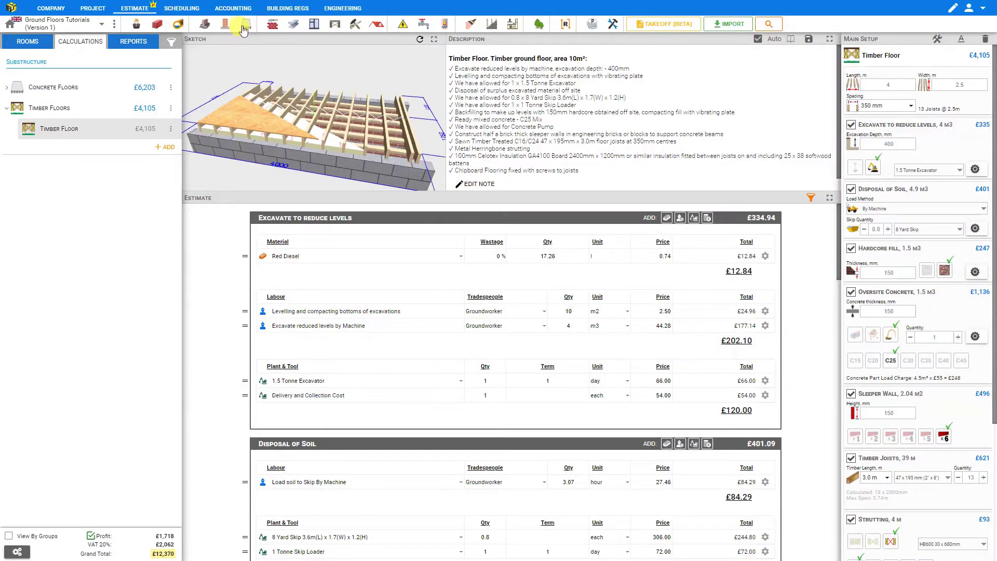
- Create a Beam and Block Floors module named Floor from the Ground Floor toolbar list
left_click(245, 26)
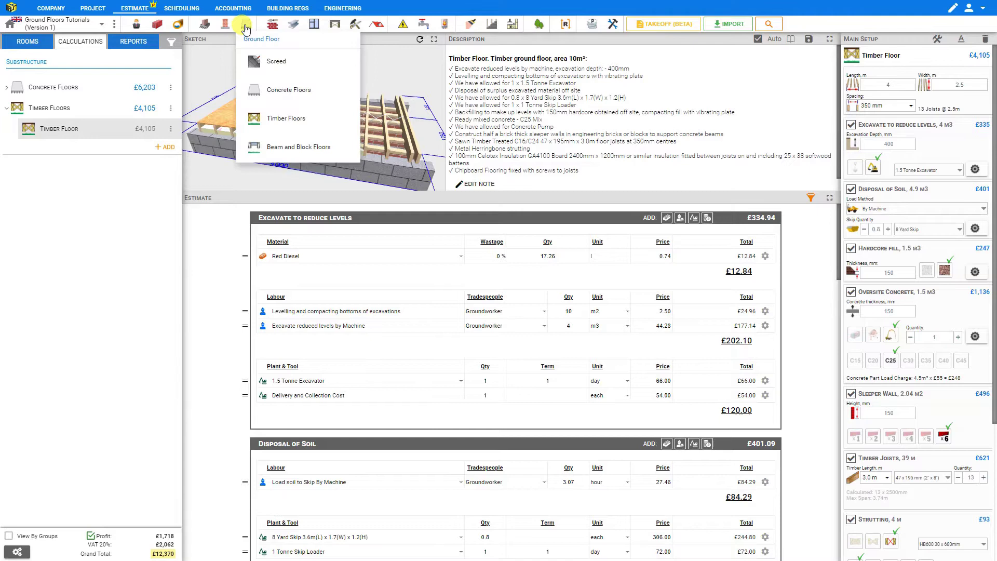
left_click(274, 149)
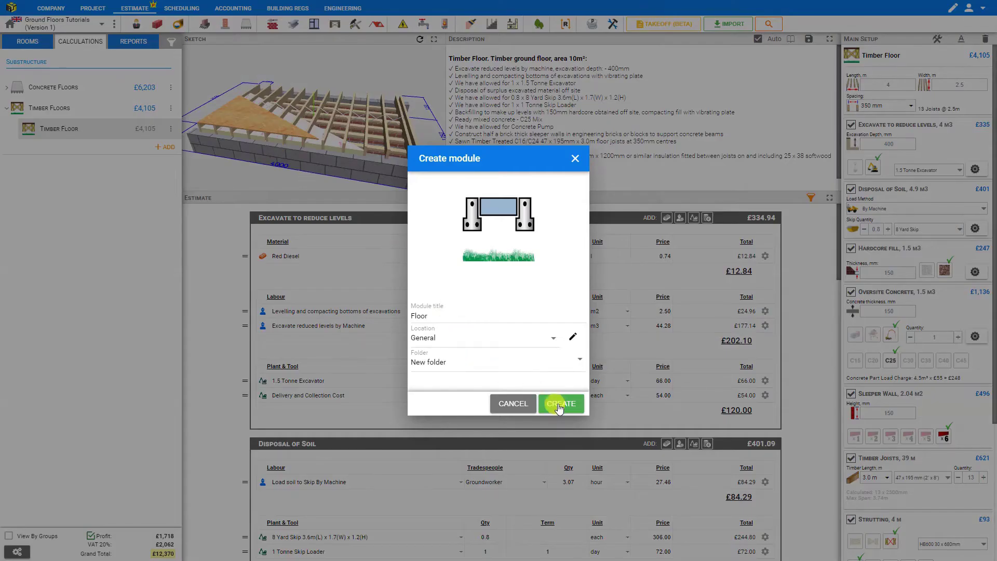
left_click(559, 407)
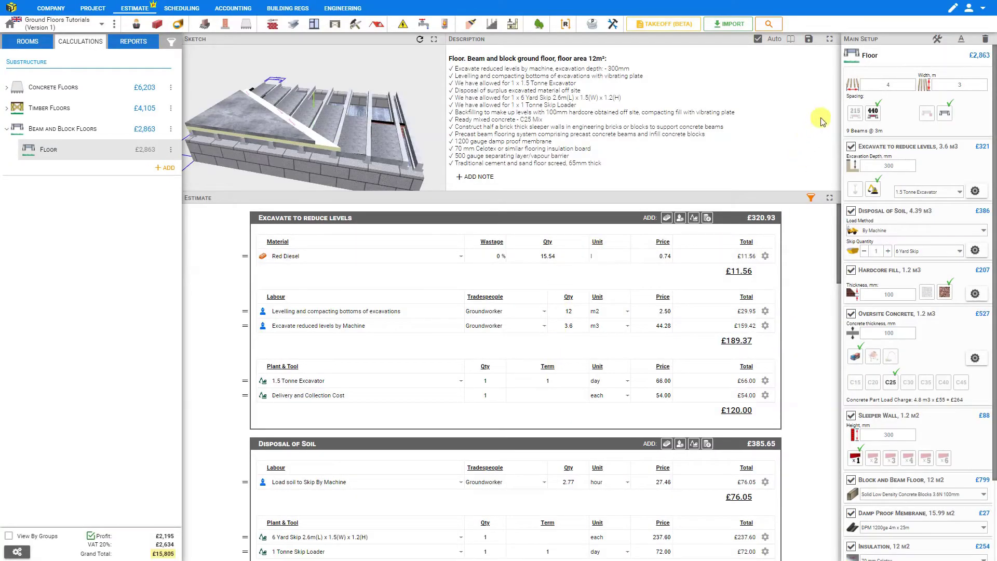
- Set the beam and block floor width to 5 m, keeping the length at 4 m
left_click(894, 85)
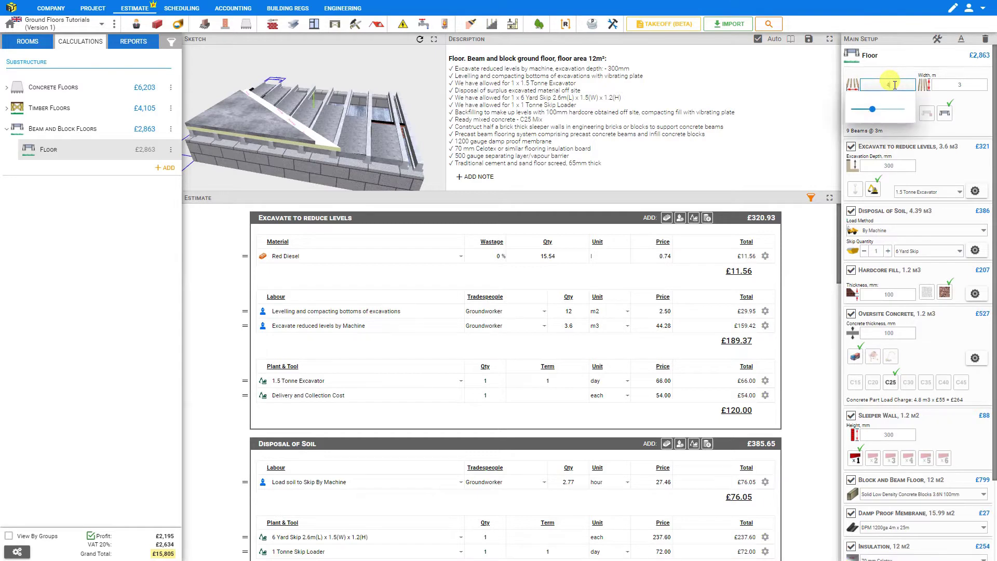
left_click(964, 85)
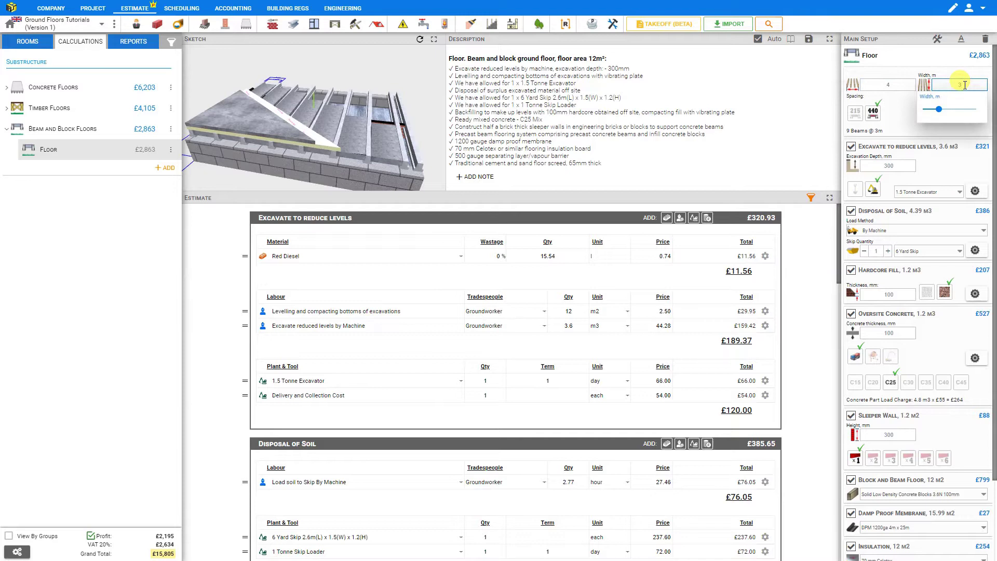
left_click_drag(938, 109, 950, 107)
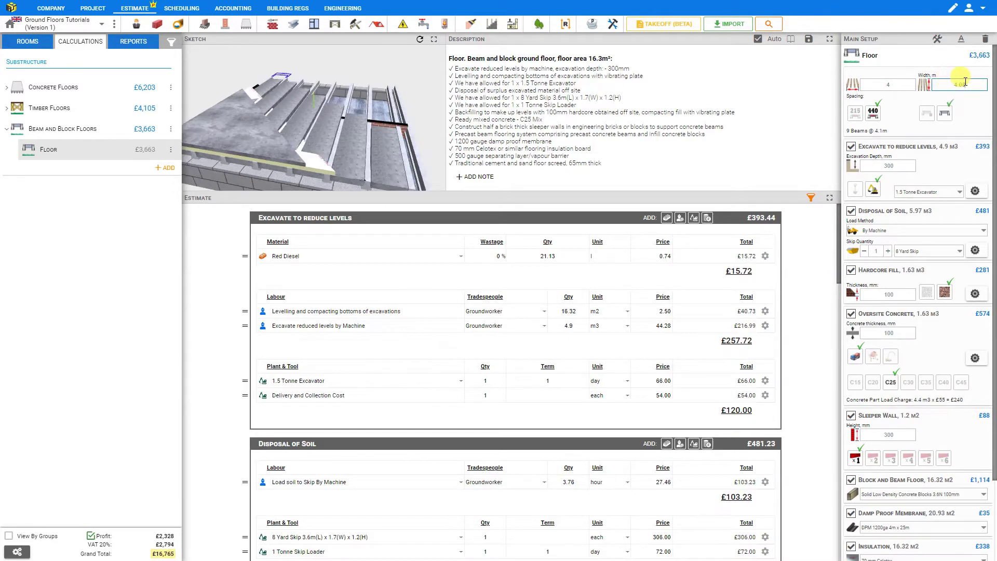
left_click(965, 83)
type("5")
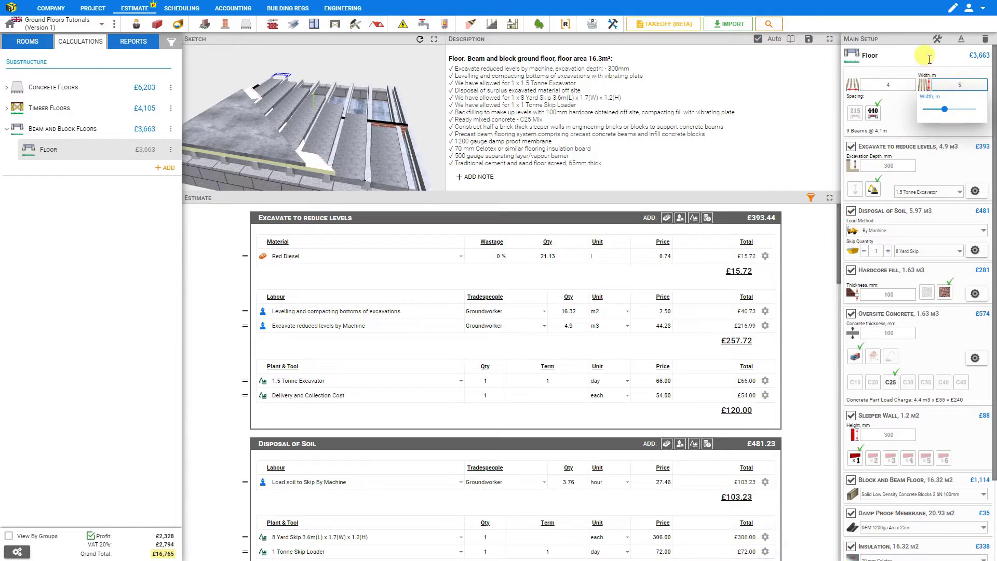
left_click(930, 59)
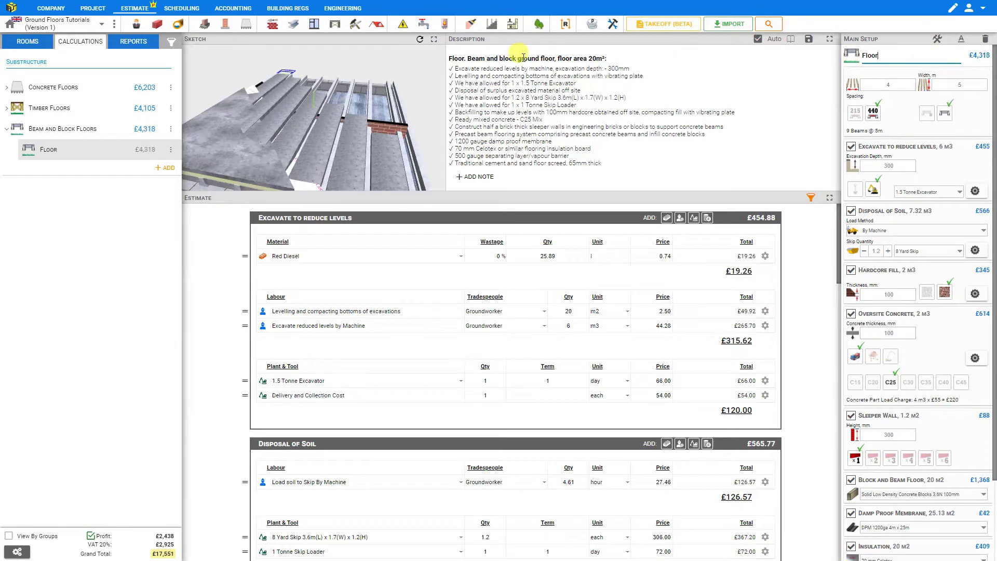
- Expand the 3D sketch to show the whole 4000 × 5000 floor, comparing prices without and with insulation
left_click(434, 41)
scroll(524, 320, "up", 3)
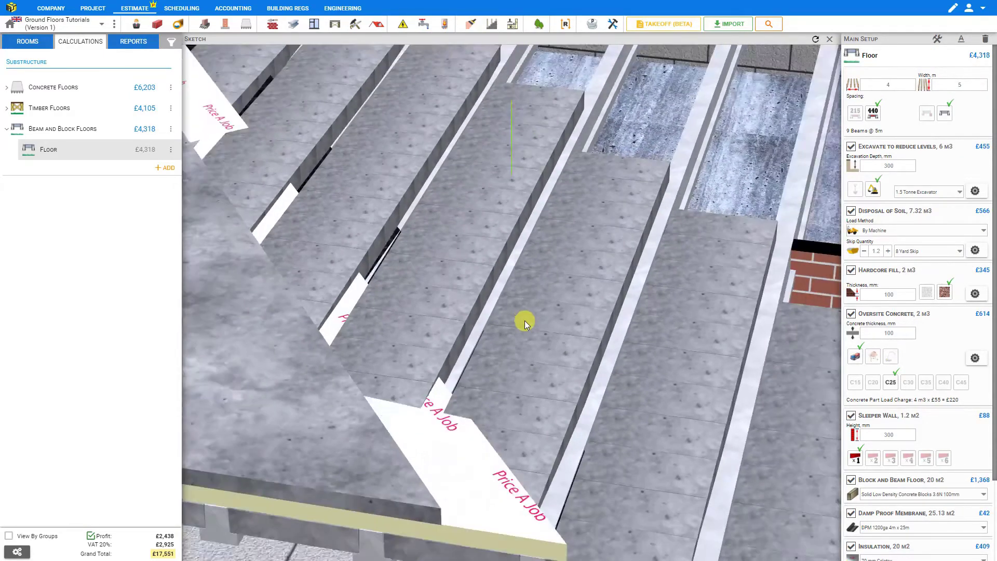
scroll(525, 320, "down", 5)
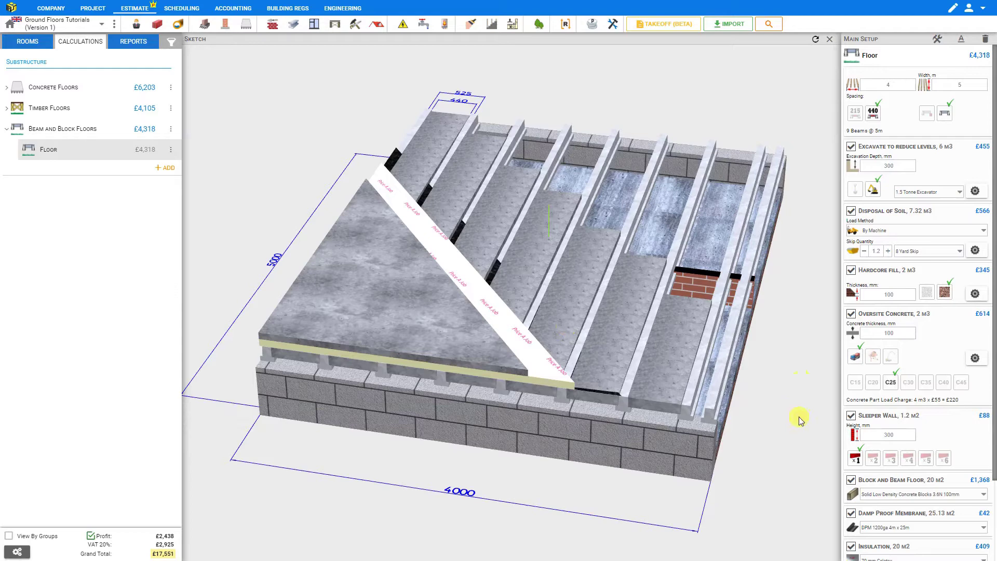
left_click(851, 547)
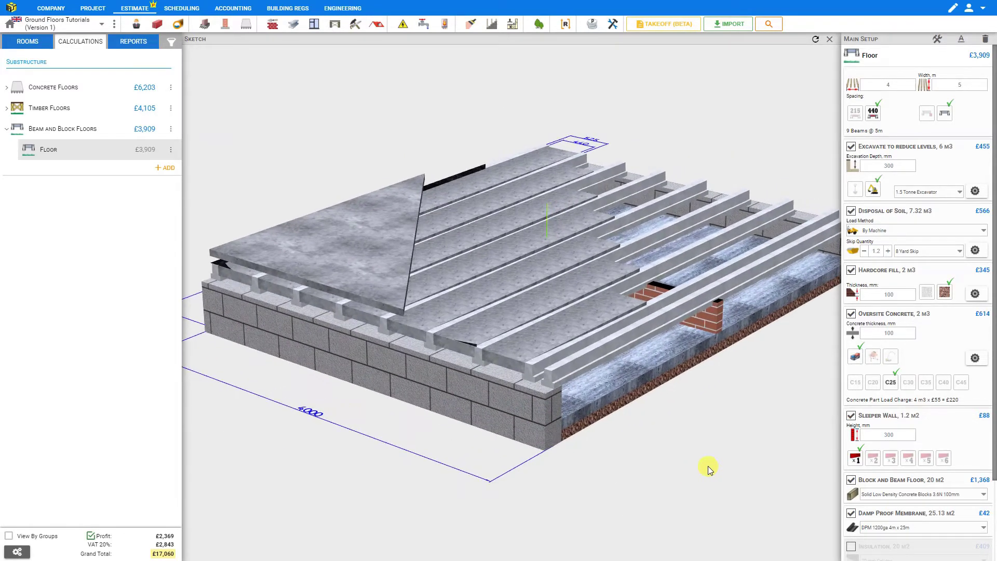
left_click(850, 546)
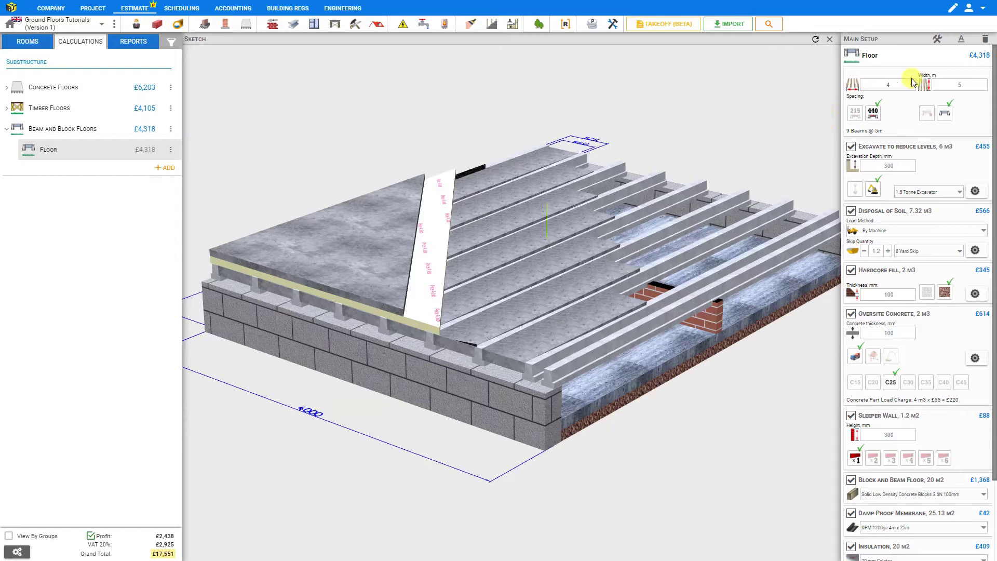
- Compare 215 and 440 beam spacing, settling on 215 for 15 beams at £4,570
left_click(962, 83)
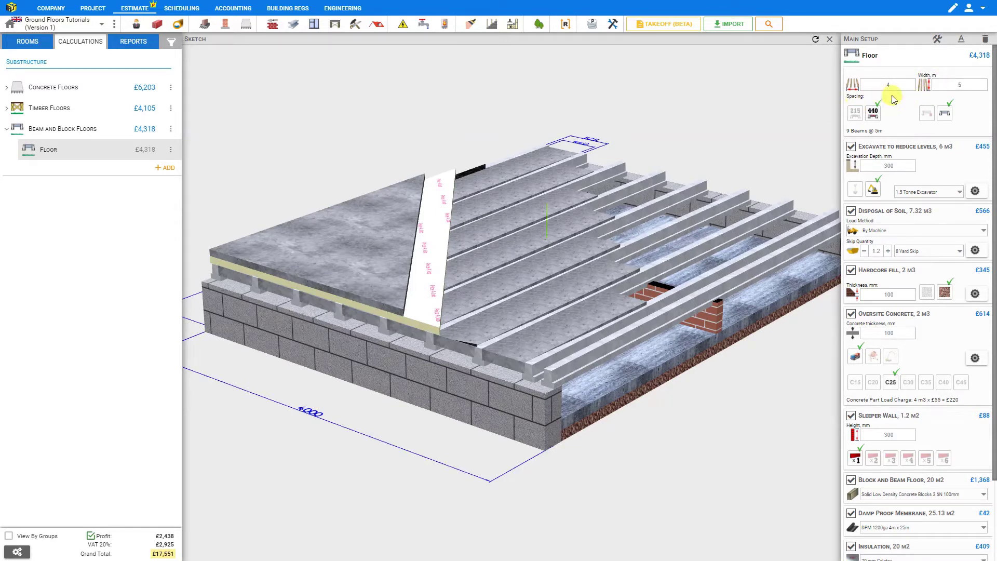
left_click(855, 113)
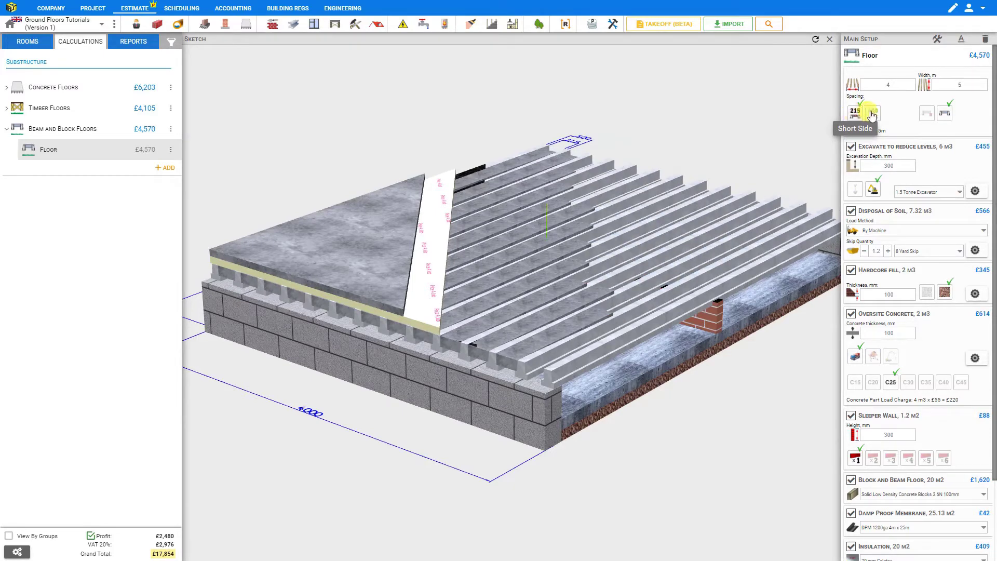
left_click(874, 115)
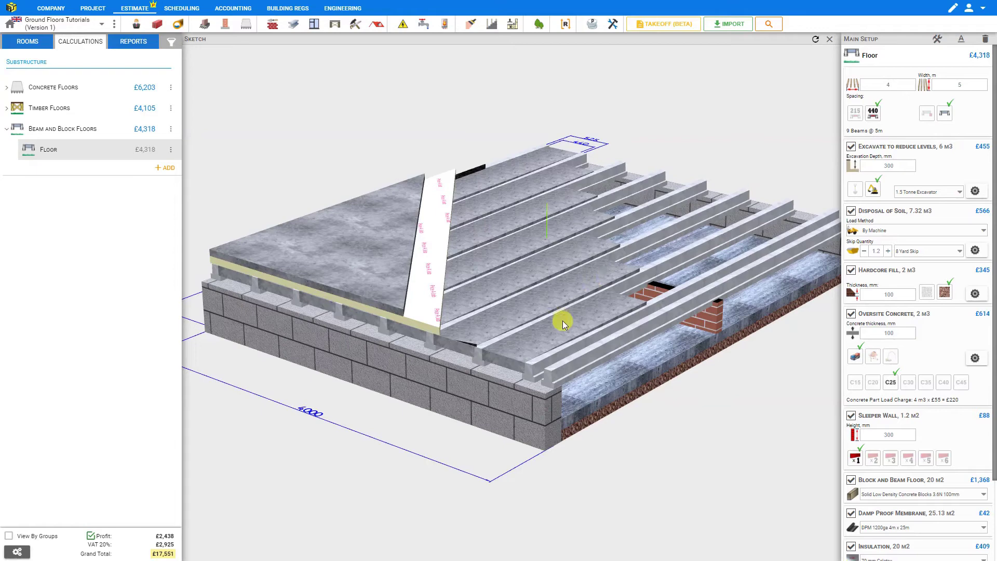
scroll(562, 322, "up", 5)
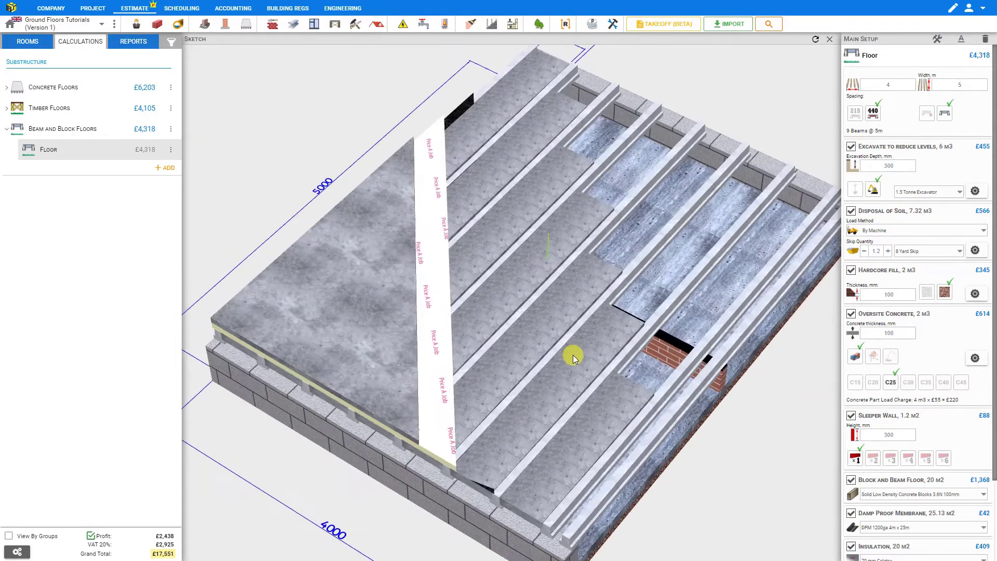
scroll(572, 354, "up", 4)
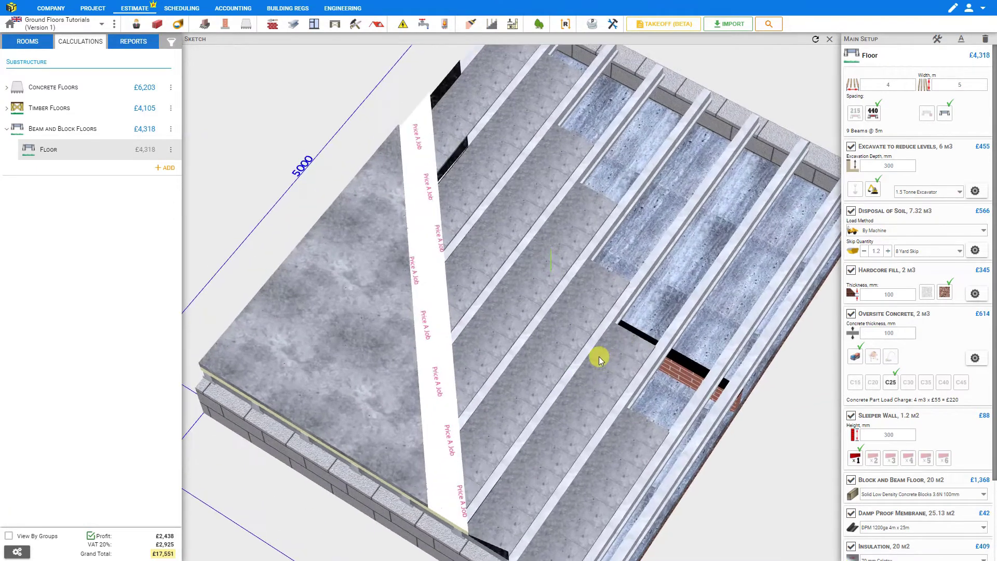
scroll(599, 356, "up", 5)
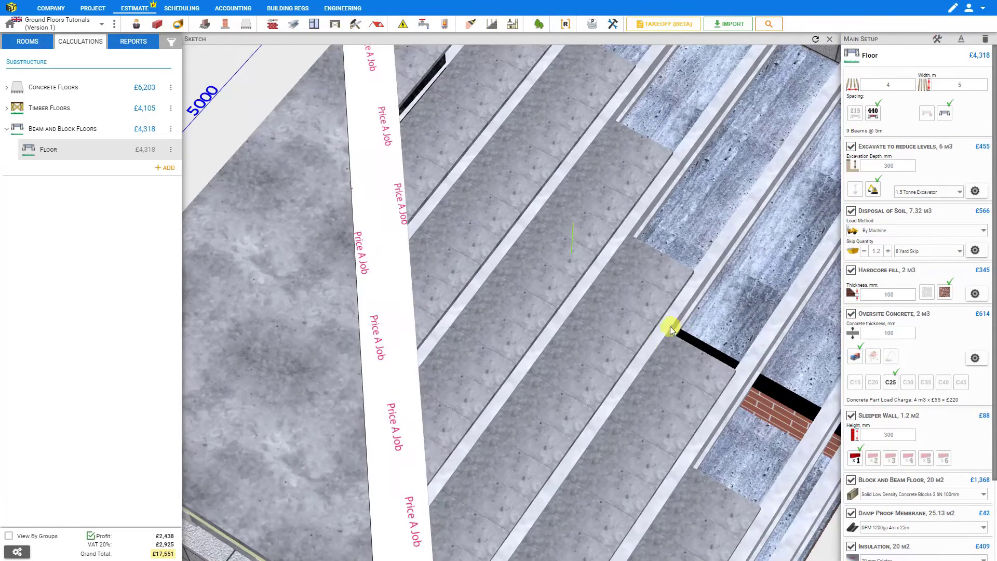
left_click_drag(670, 326, 631, 318)
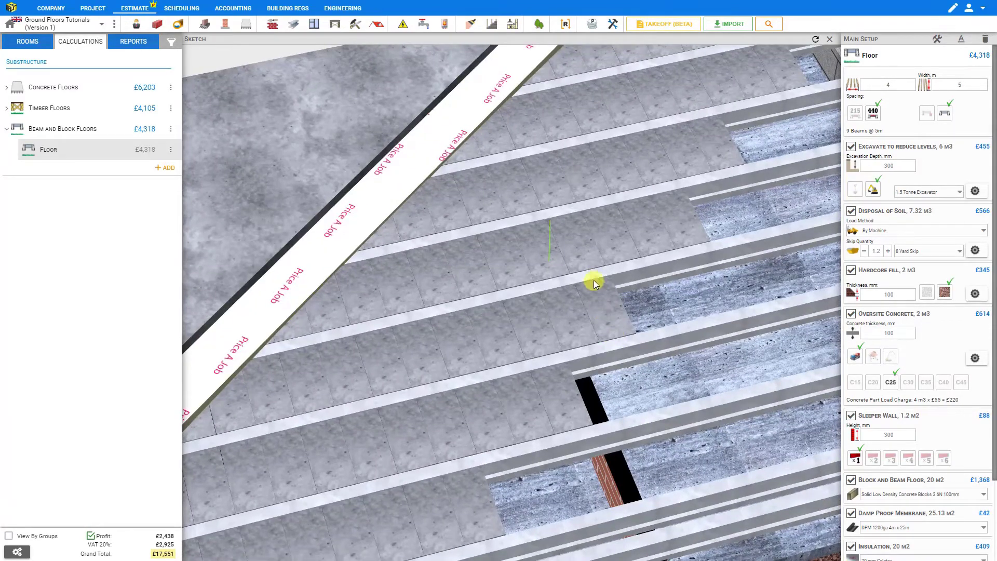
left_click(854, 116)
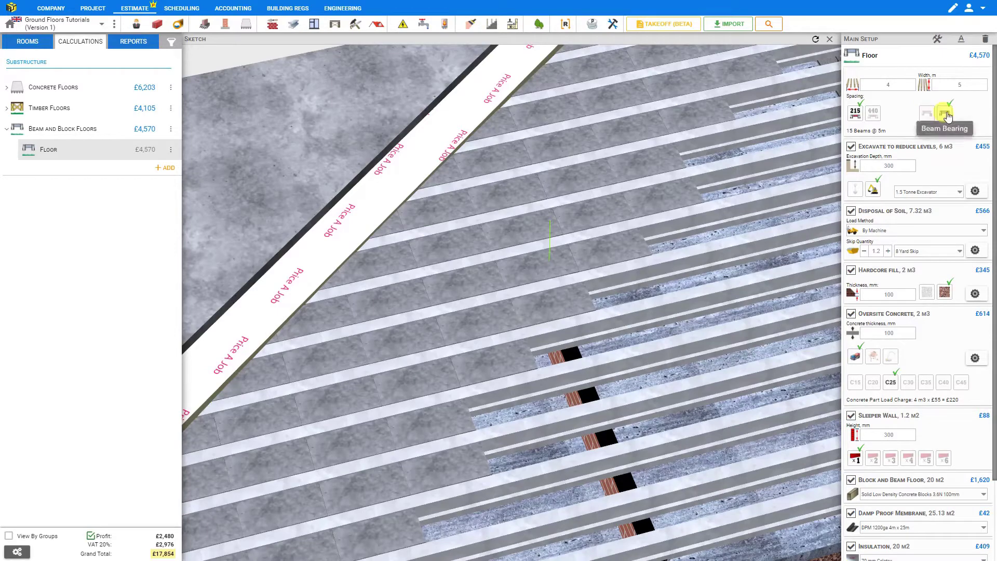
mouse_move(500, 93)
left_mouse_down()
mouse_move(578, 349)
mouse_move(587, 260)
mouse_move(459, 297)
left_mouse_up()
scroll(344, 296, "down", 3)
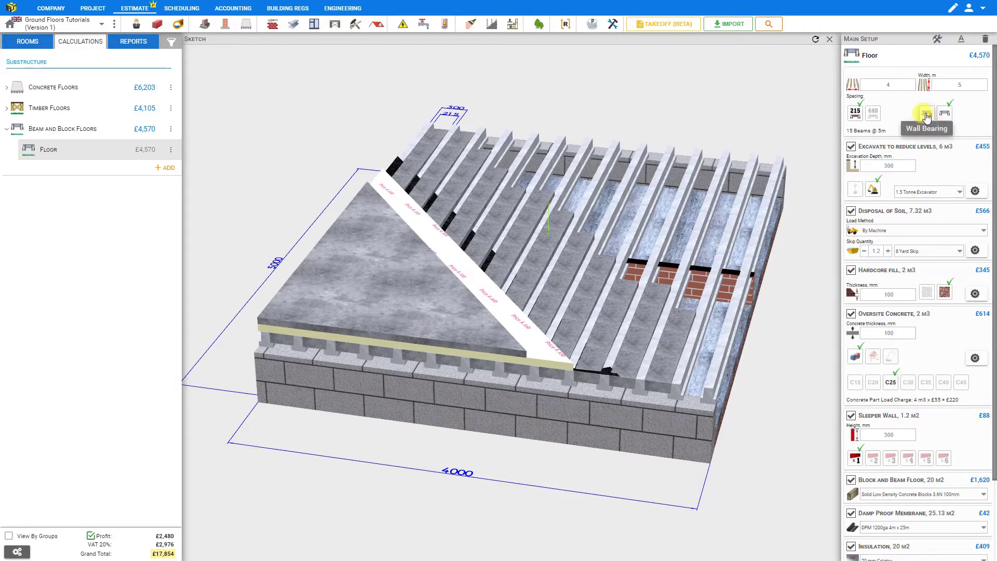
left_click(926, 114)
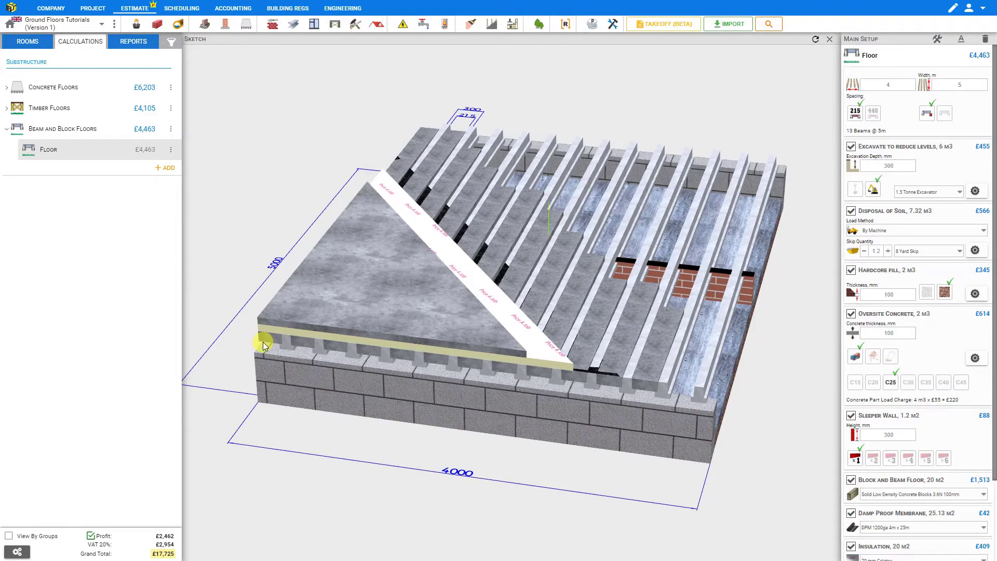
left_click_drag(262, 342, 297, 343)
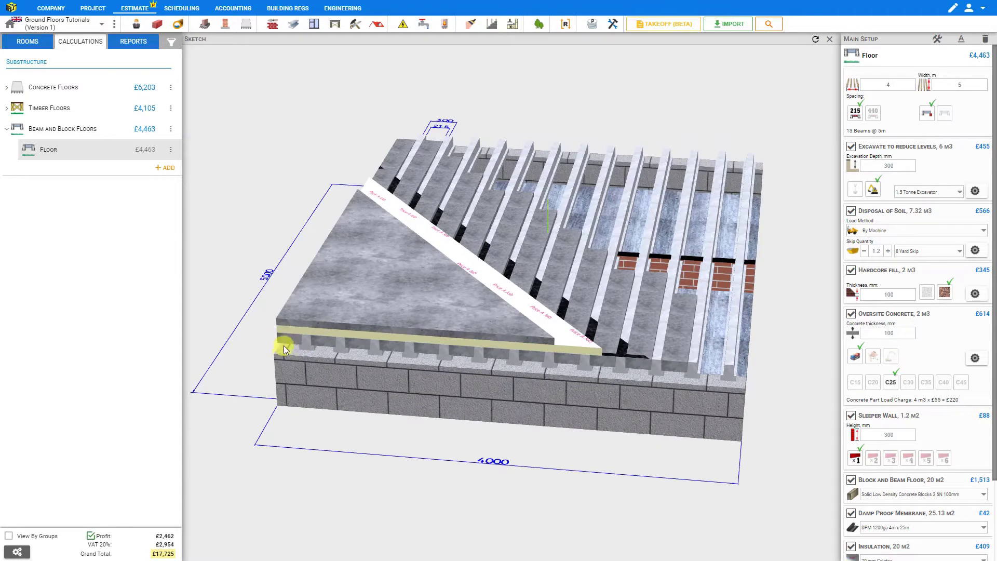
left_click(944, 113)
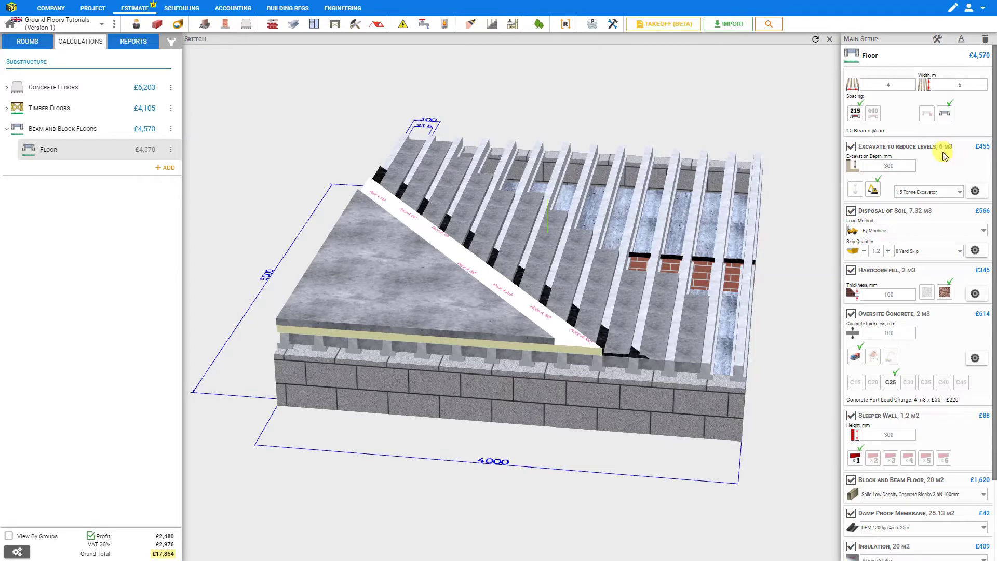
left_click(886, 166)
double_click(890, 165)
left_click(856, 190)
left_click(871, 190)
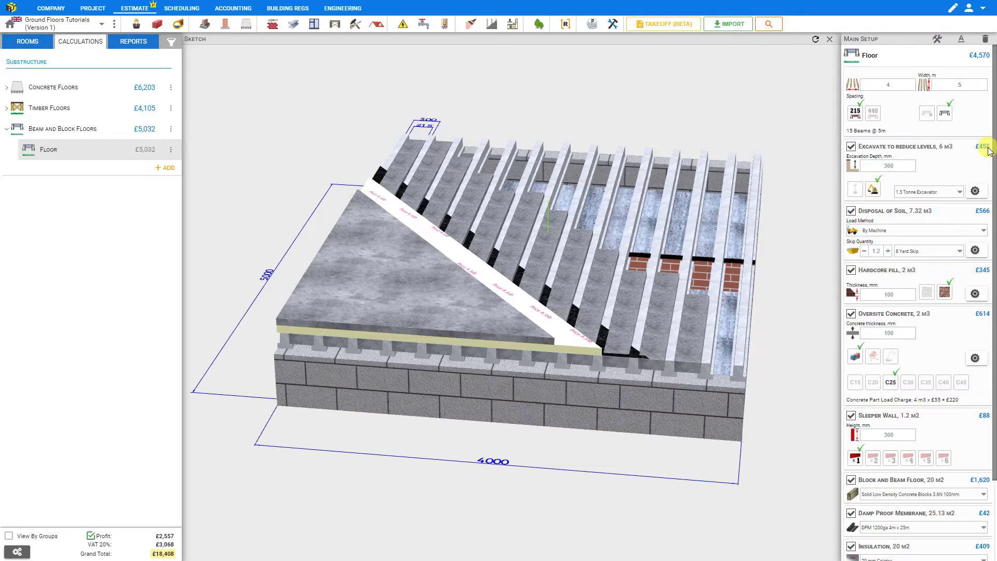
left_click(954, 193)
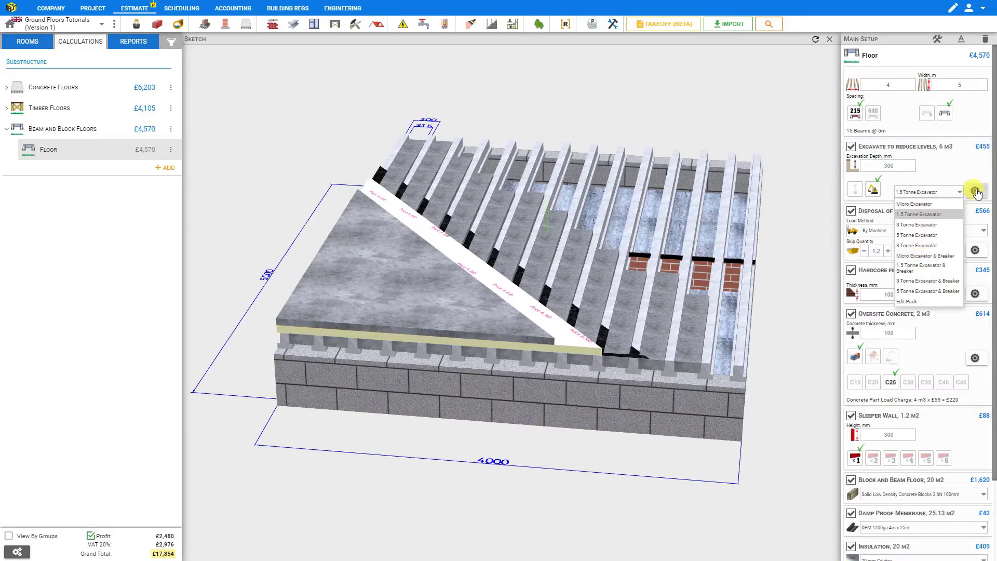
left_click(975, 191)
left_click(923, 131)
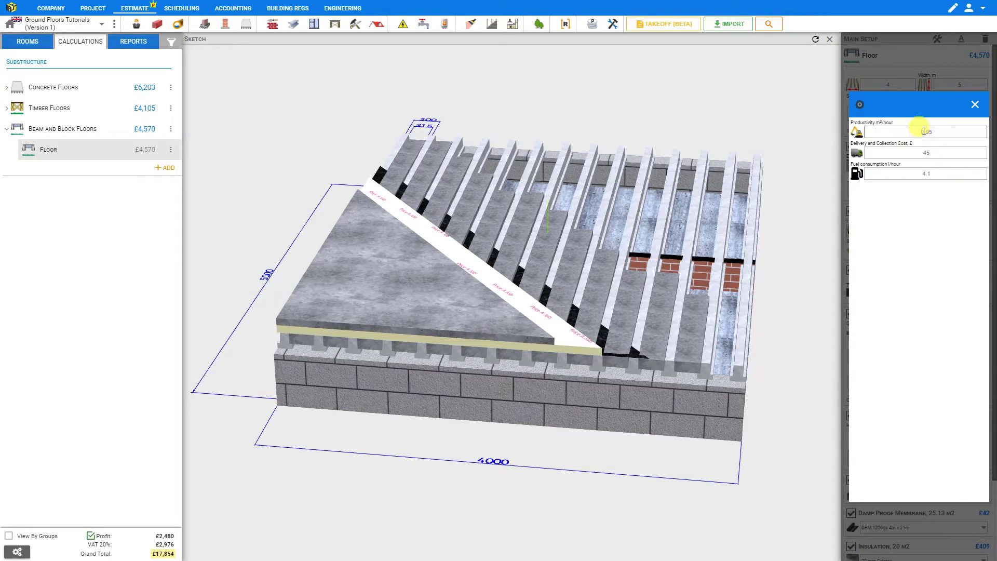
left_click(930, 153)
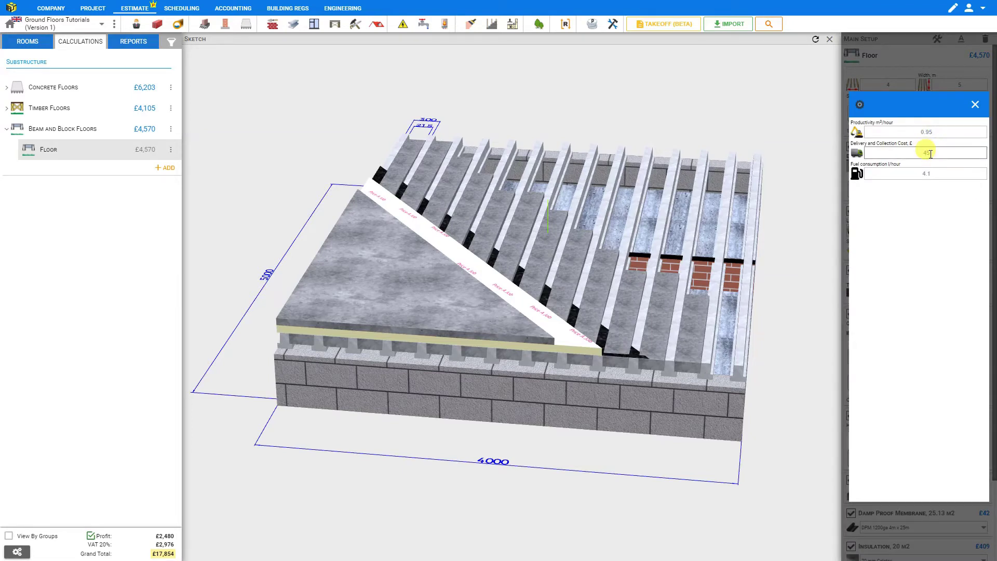
left_click(929, 173)
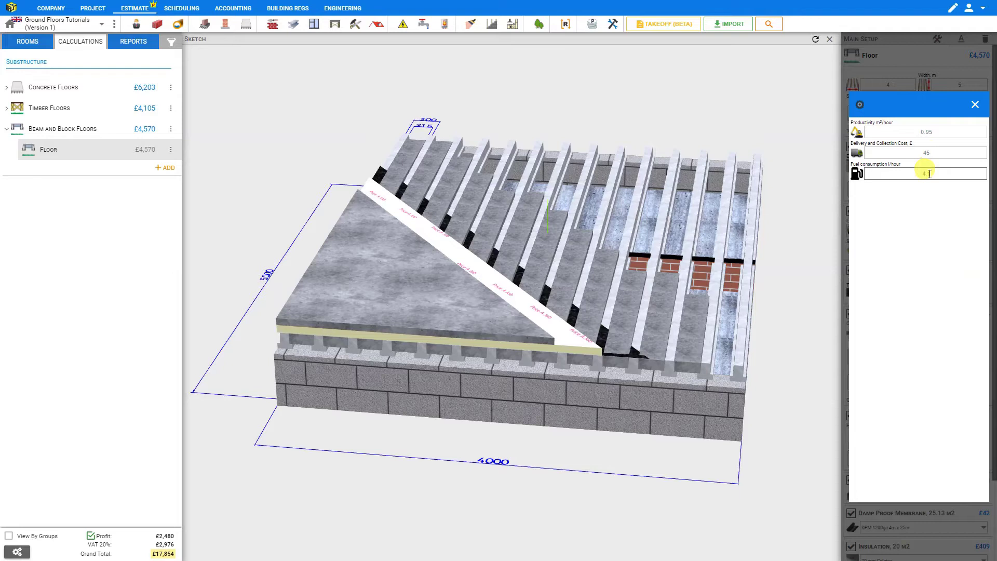
left_click(974, 104)
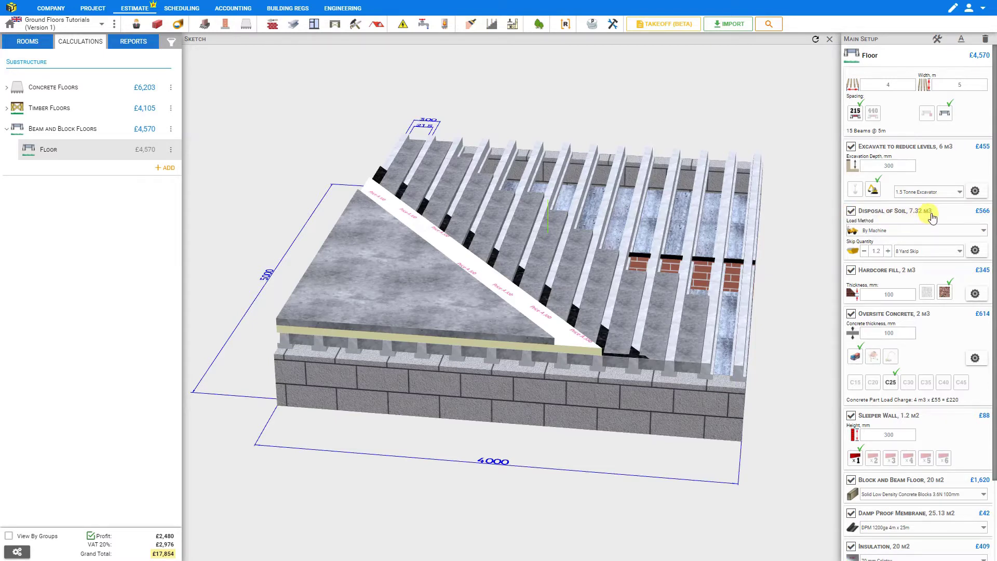
- Inspect the soil expansion rate setting for the disposal stage
left_click(976, 251)
left_click(925, 133)
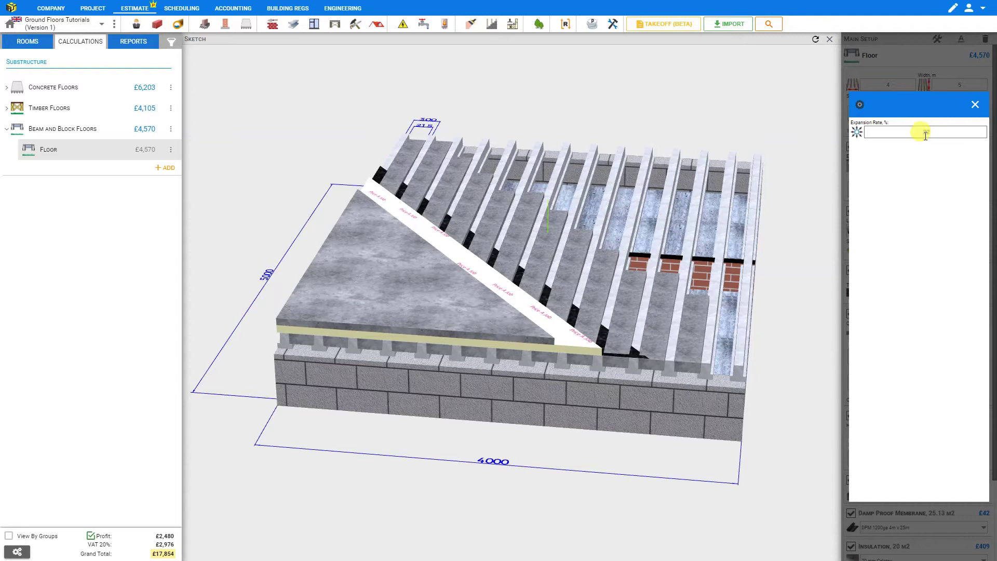
left_click(974, 105)
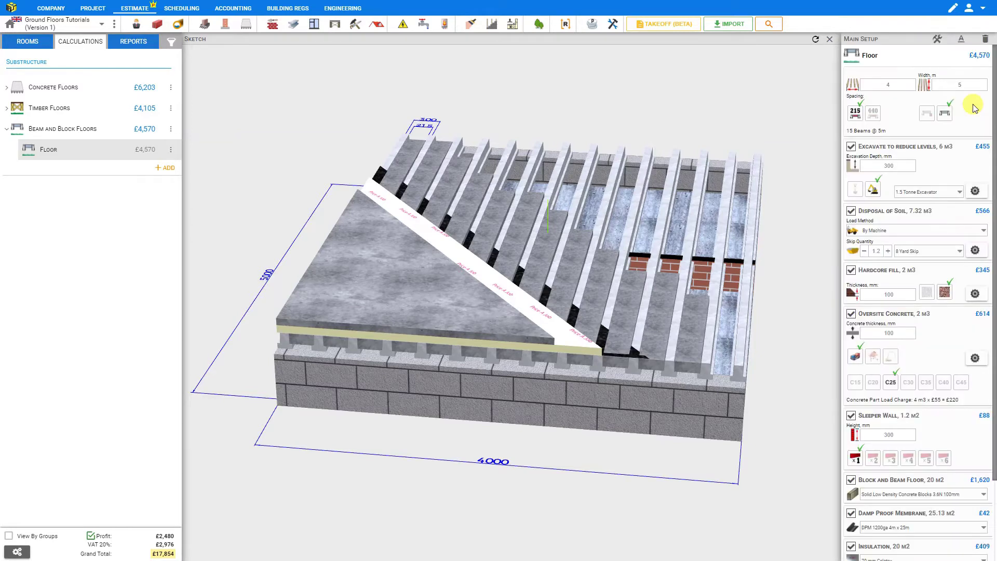
- Keep the By Machine load method and raise the skip quantity from 1.2 to 2
left_click(892, 232)
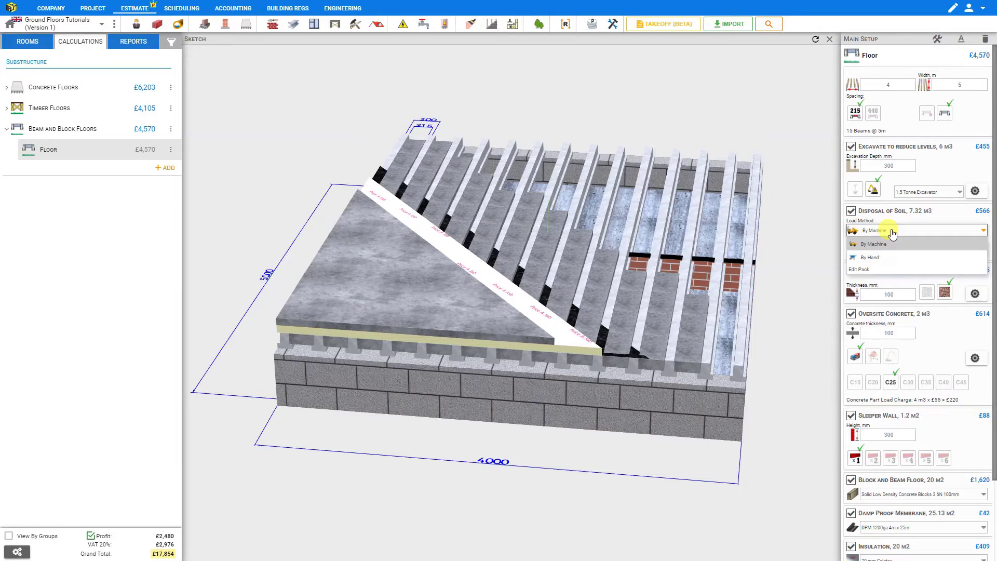
left_click(892, 232)
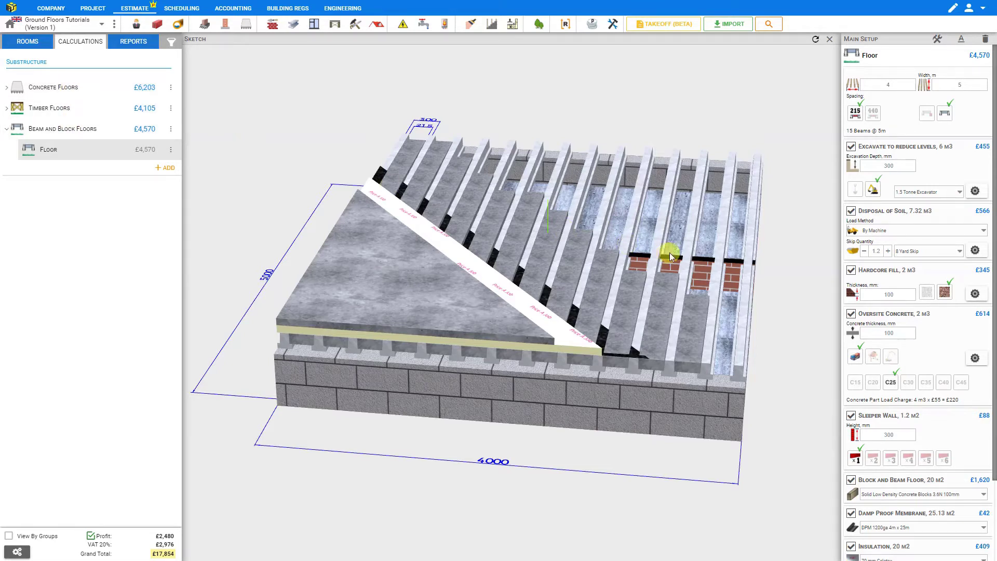
left_click(888, 251)
left_click(888, 251)
- Set the hardcore fill material to MOT Type 1 after trying Crushed Concrete
left_click_drag(762, 405, 693, 382)
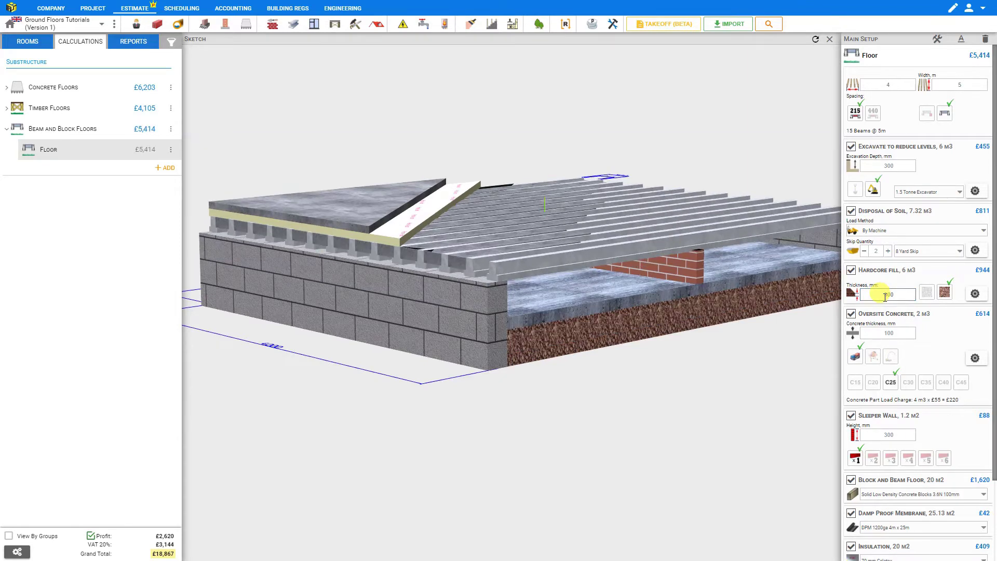
left_click(928, 293)
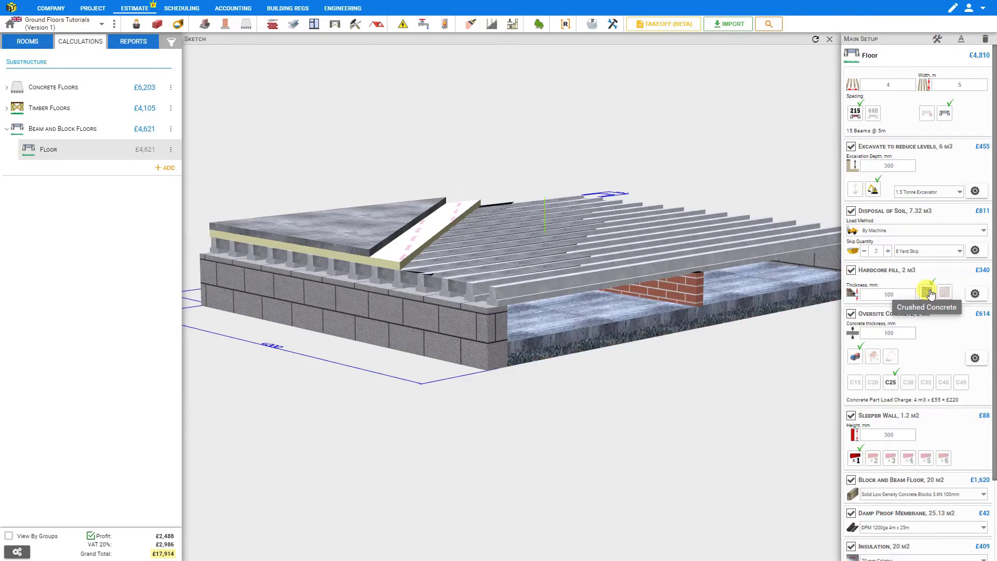
left_click(945, 293)
left_click(946, 293)
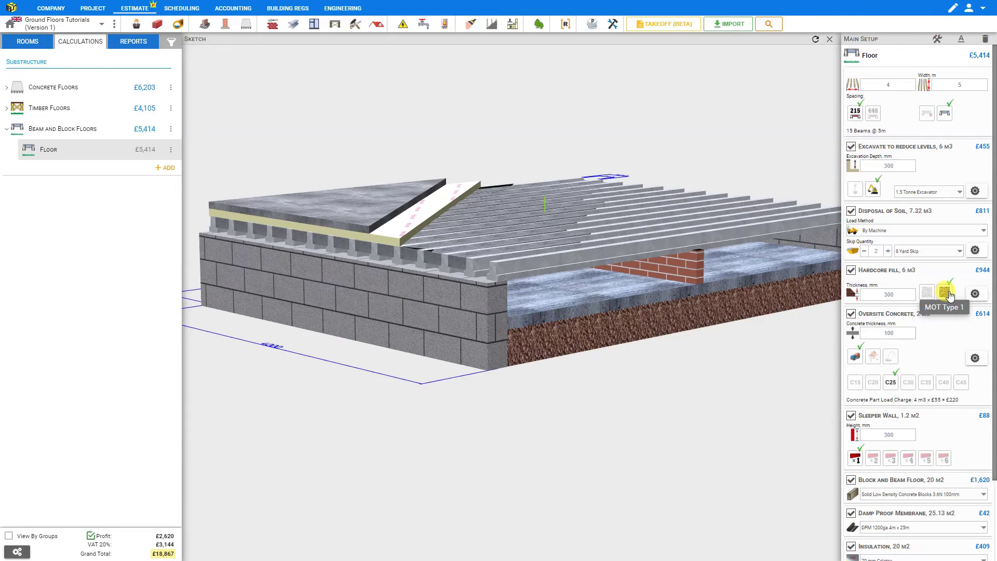
- Check the 1920 kg/m³ hardcore ratio in the hardcore settings
left_click(975, 294)
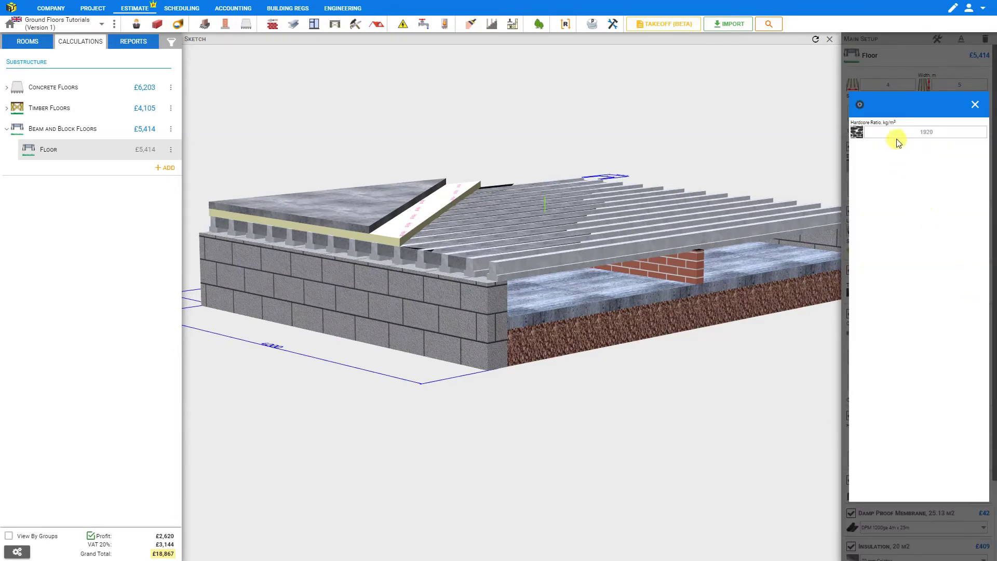
left_click(927, 134)
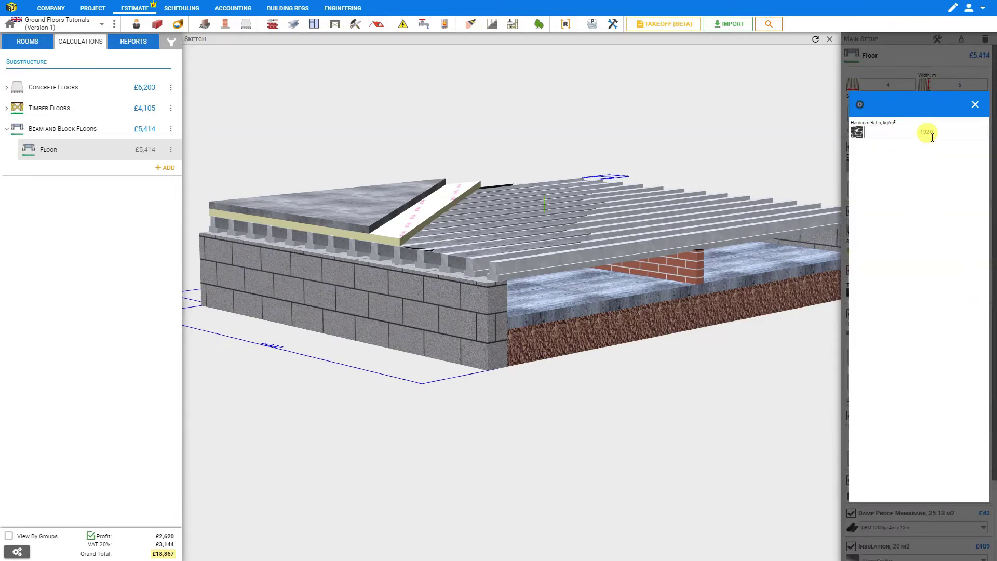
left_click(974, 104)
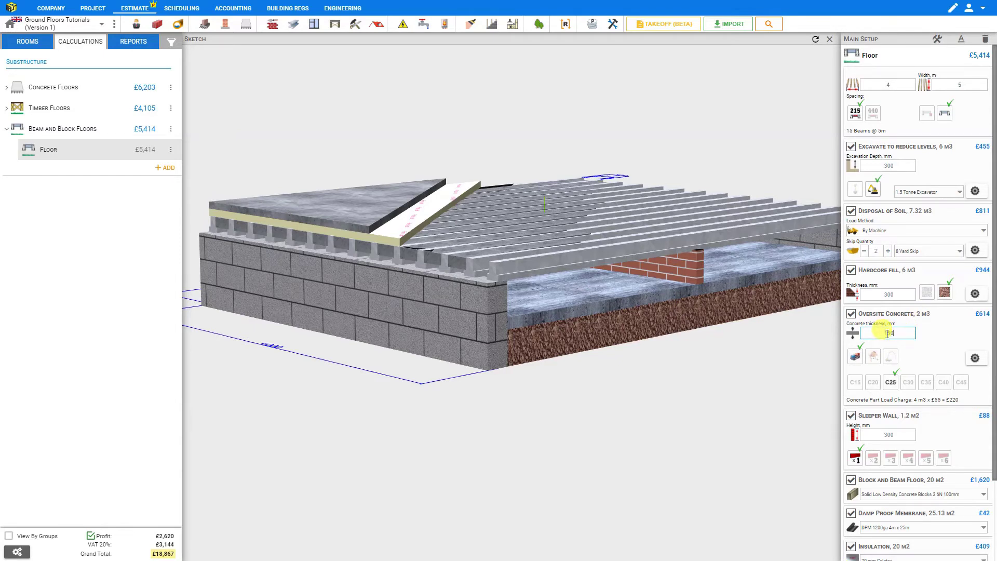
- Make the oversite concrete 150 mm thick, mixed on site with a custom cement and ballast ratio
key("Return")
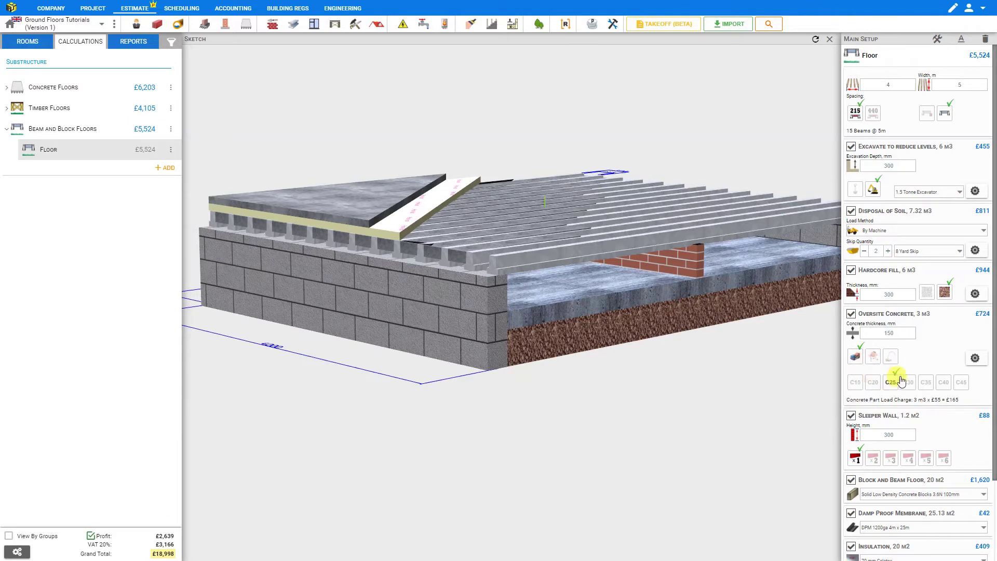
left_click(961, 382)
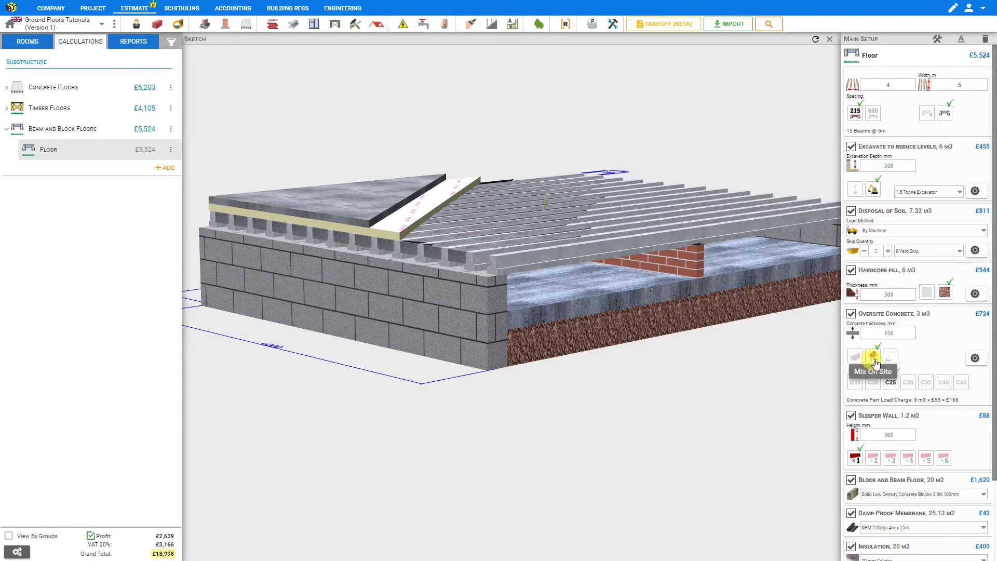
left_click(874, 359)
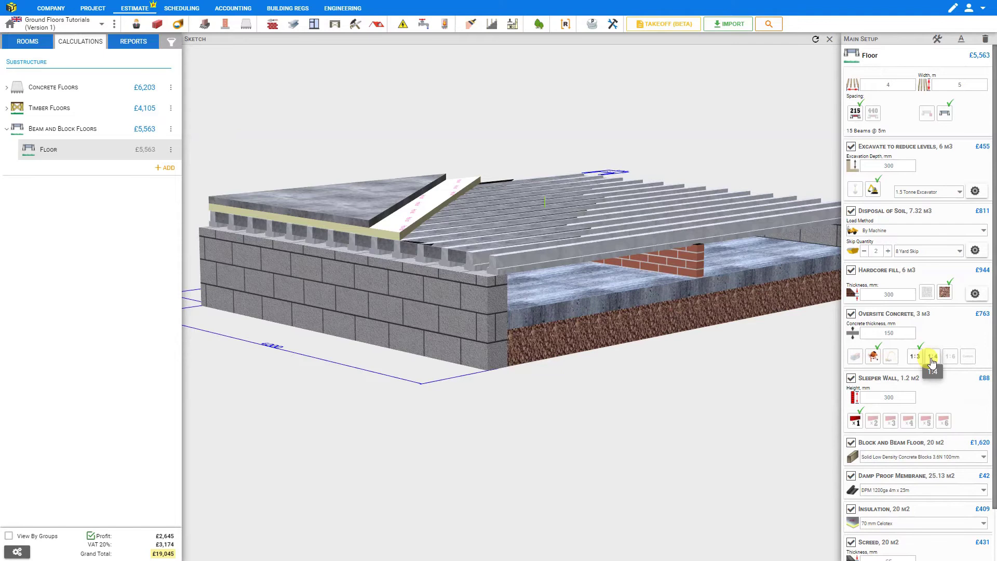
left_click(967, 359)
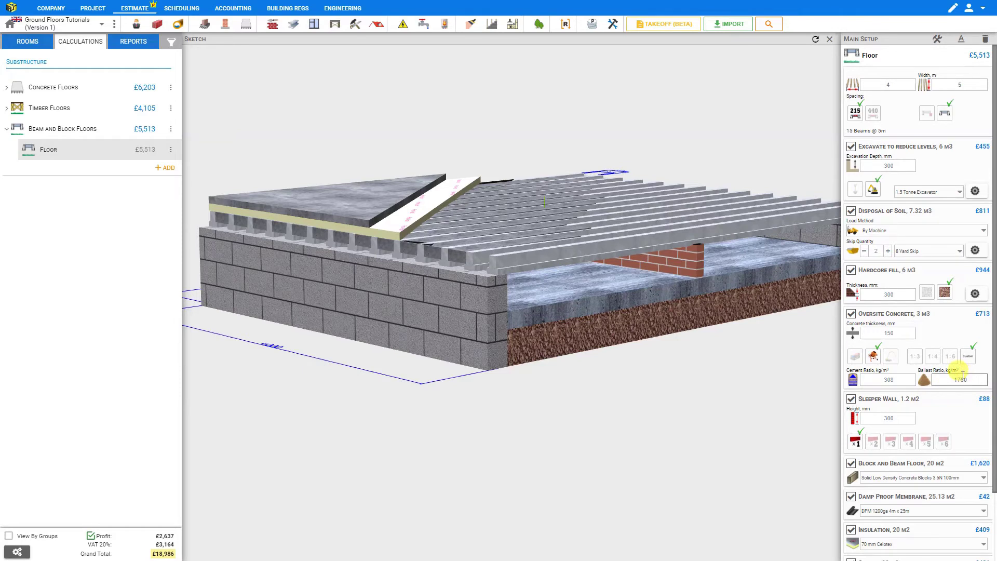
- Switch the oversite concrete to pumped C25, reviewing its part load charges
left_click(890, 358)
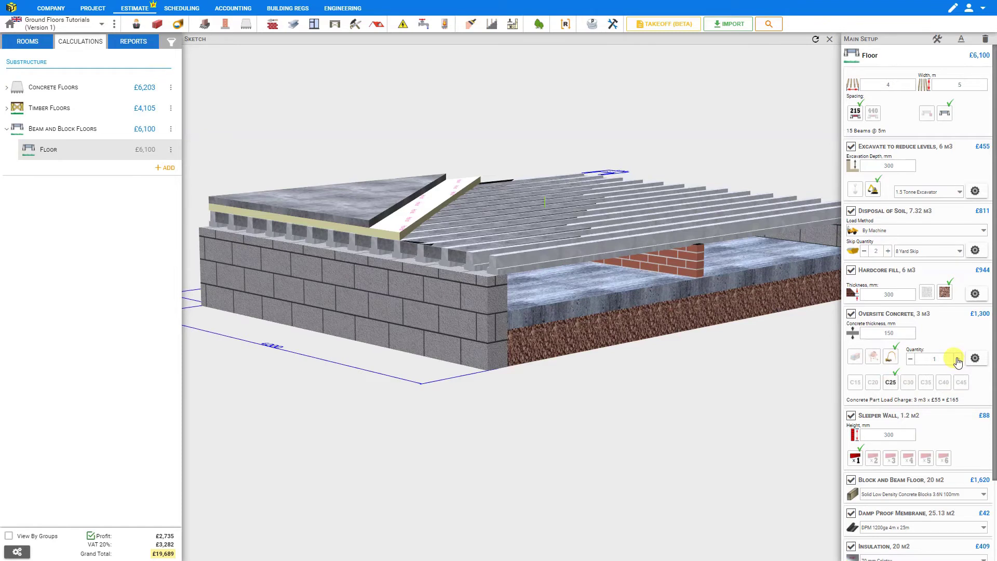
left_click(974, 359)
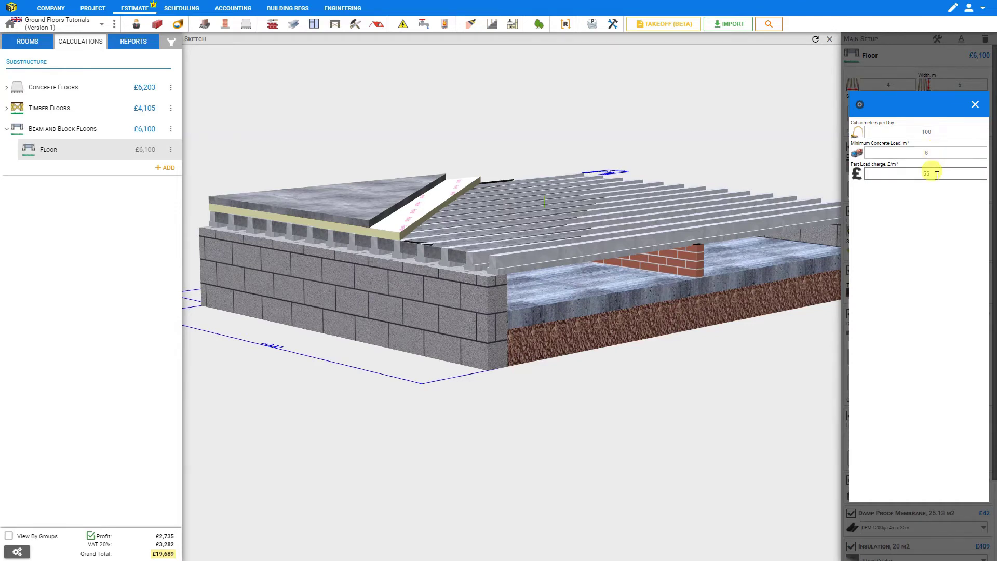
left_click(974, 104)
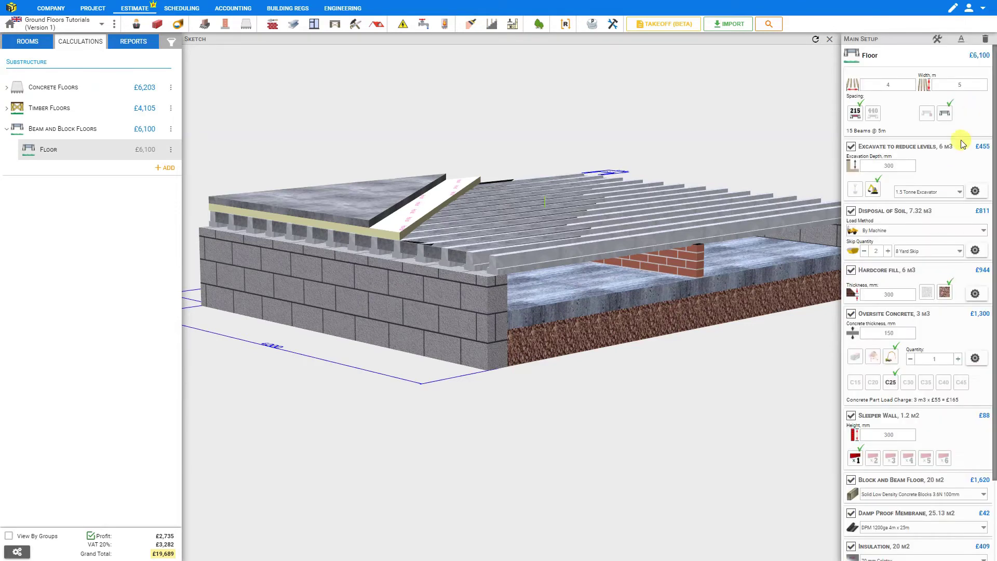
left_click(891, 383)
- Keep the sleeper wall stage included and price six 500 mm sleeper walls after trying two and three
left_click(851, 416)
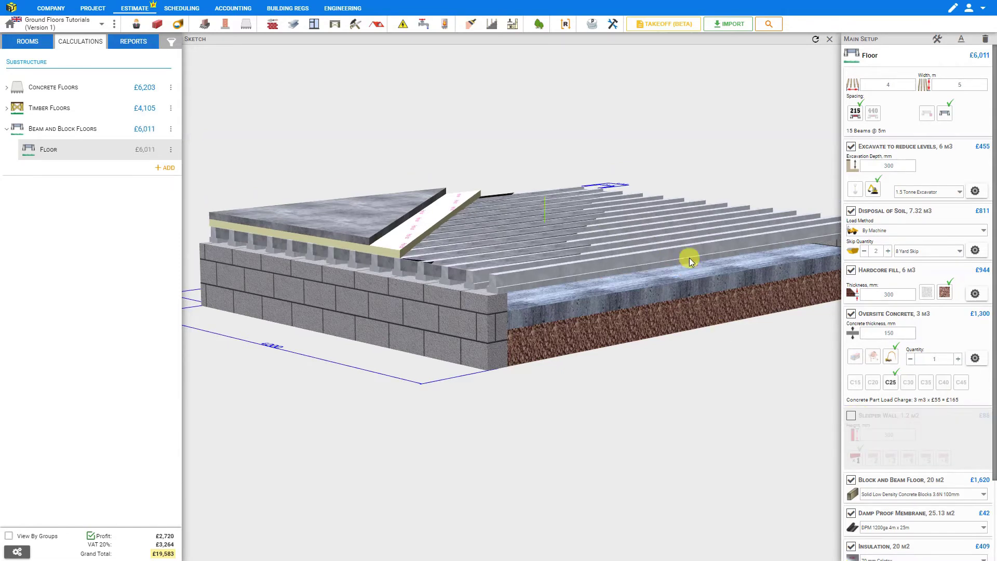
left_click(851, 416)
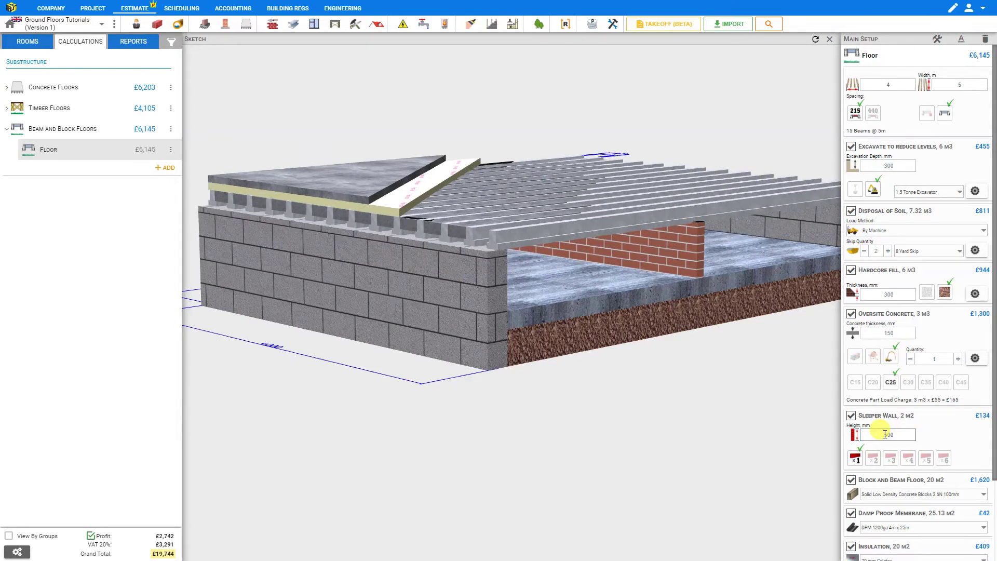
left_click(872, 459)
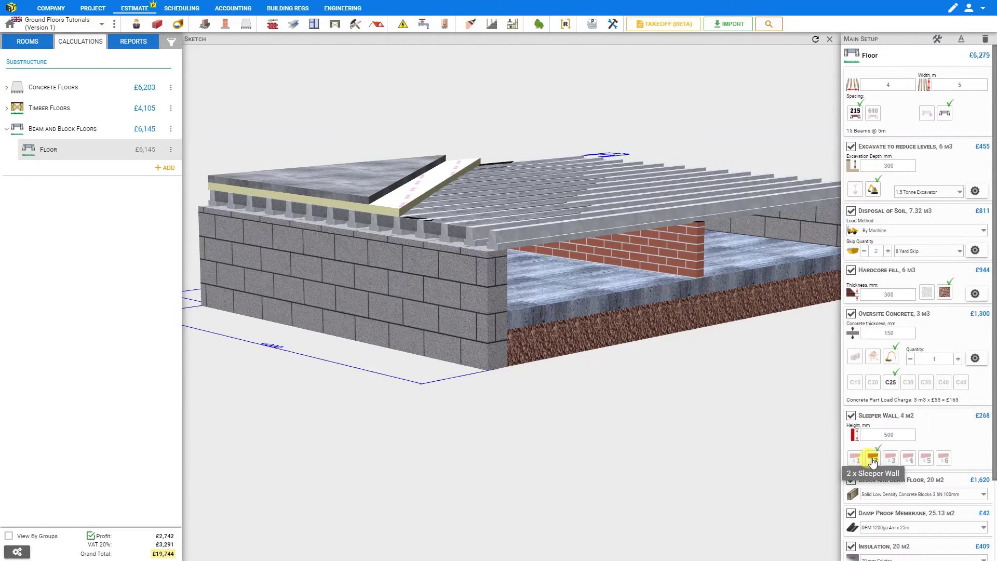
left_click(890, 459)
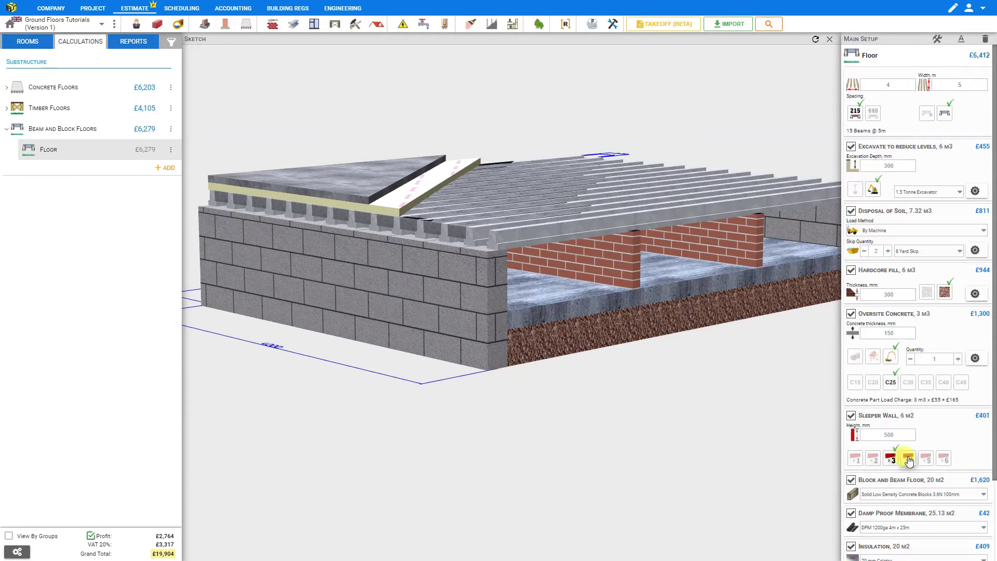
left_click(943, 459)
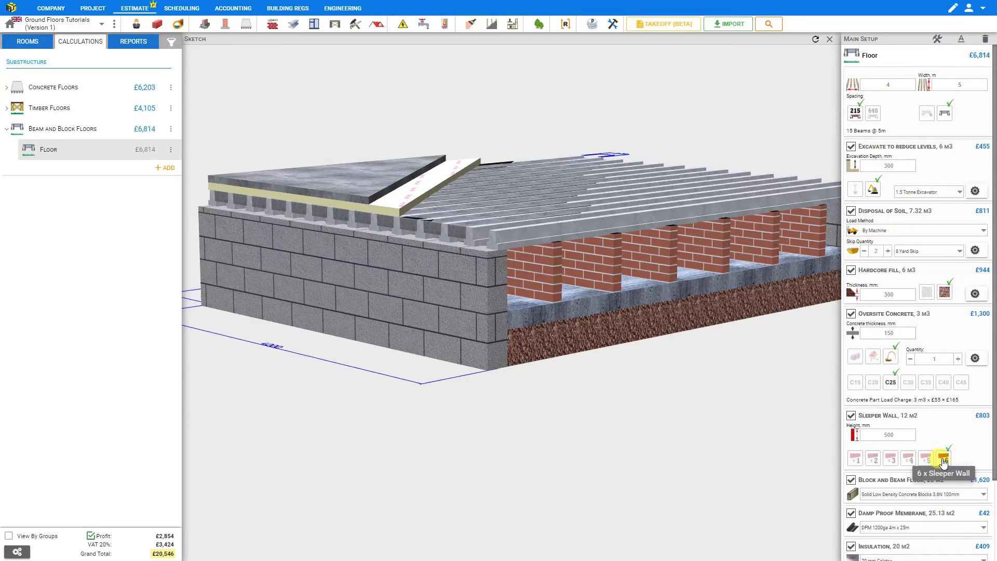
scroll(939, 441, "down", 2)
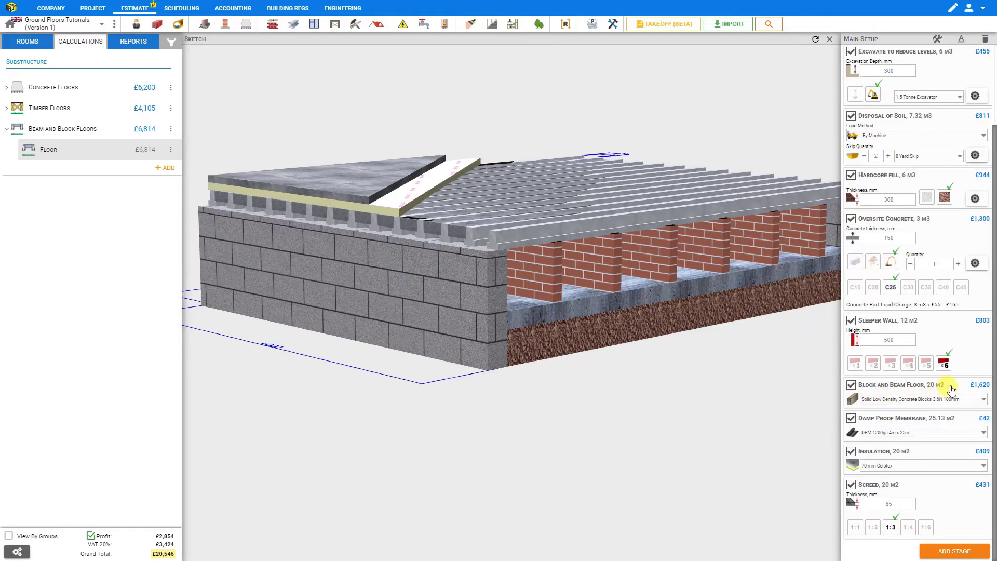
left_click(872, 399)
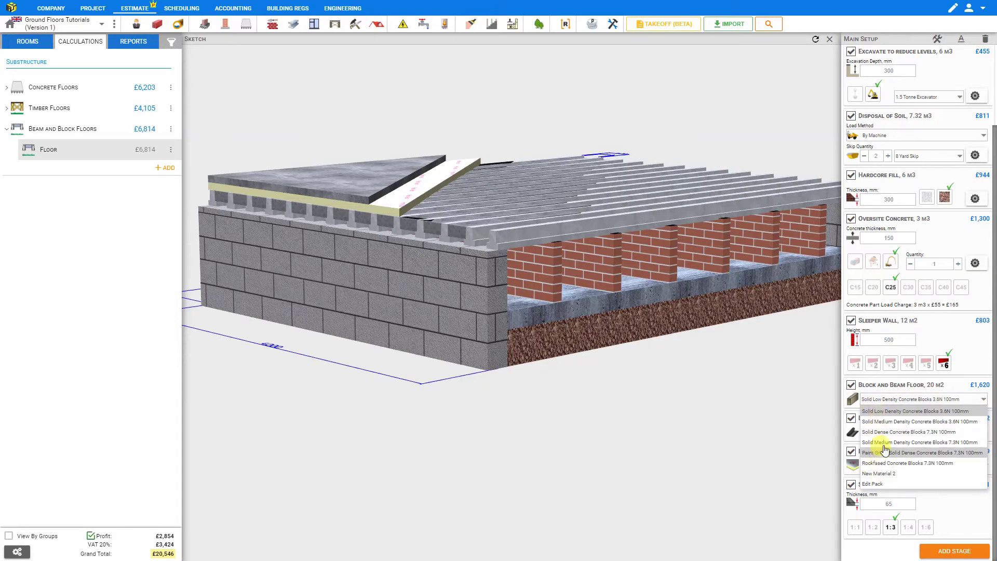
left_click(883, 484)
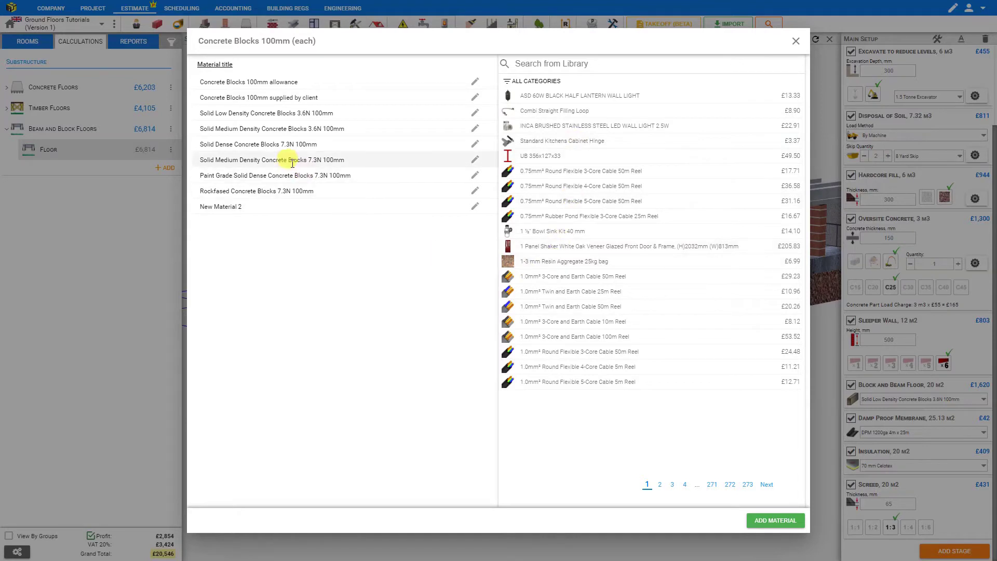
left_click(780, 520)
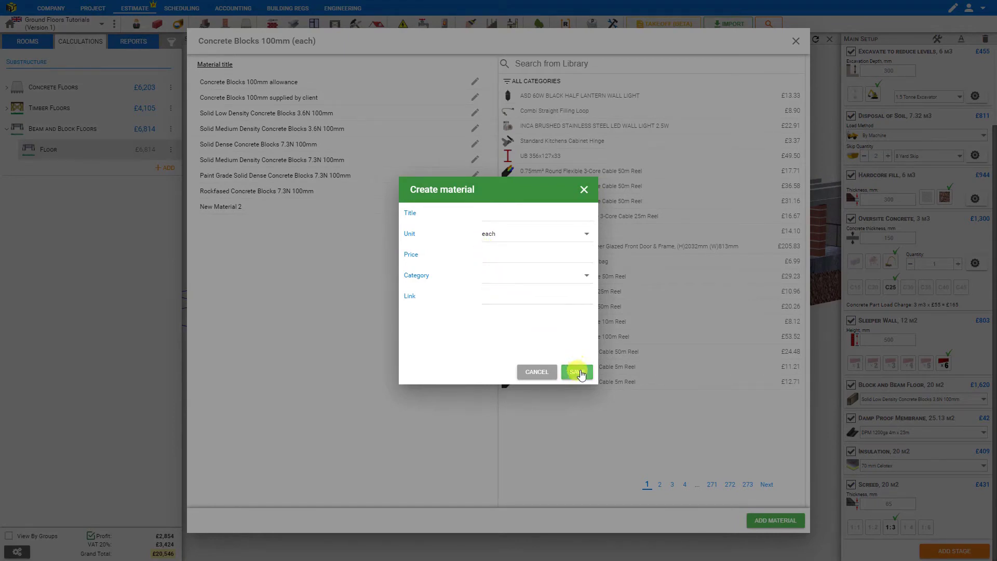
left_click(535, 372)
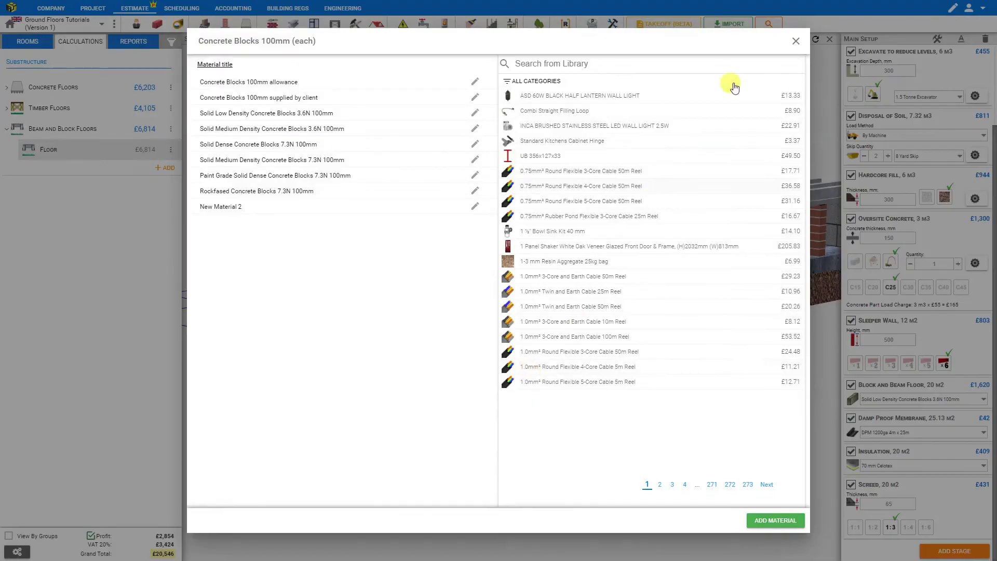
left_click(797, 41)
left_click(937, 400)
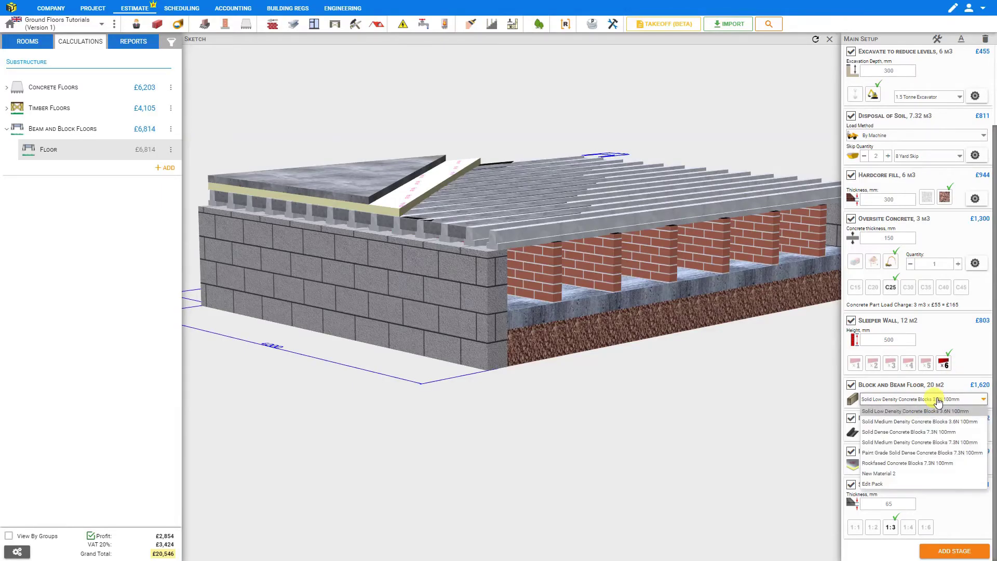
left_click(933, 411)
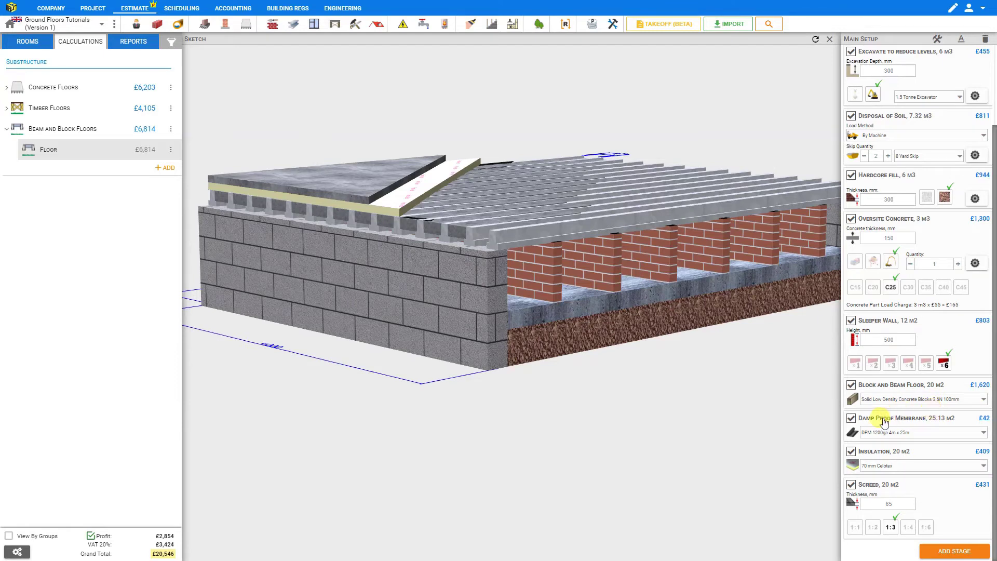
left_click(850, 419)
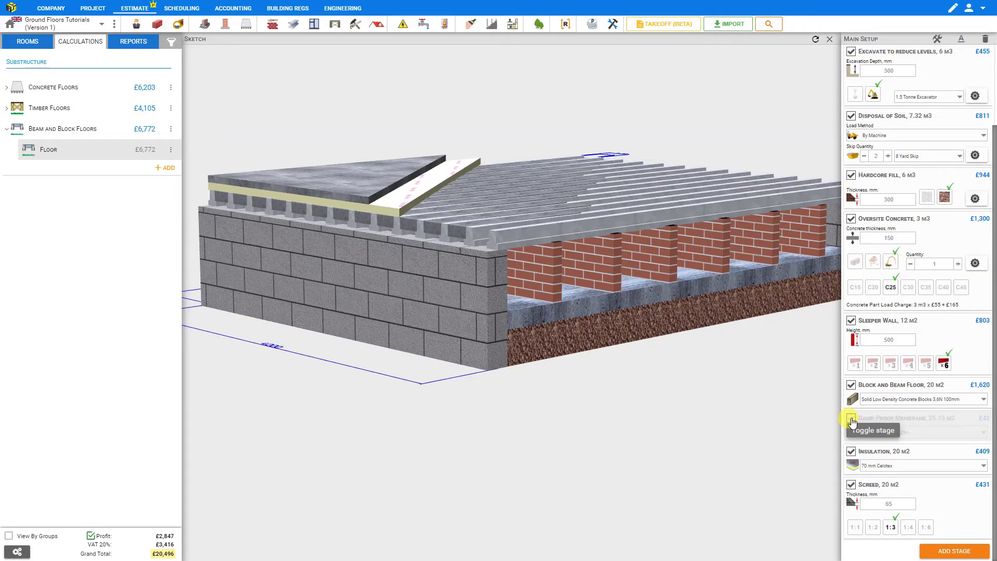
left_click_drag(462, 273, 480, 316)
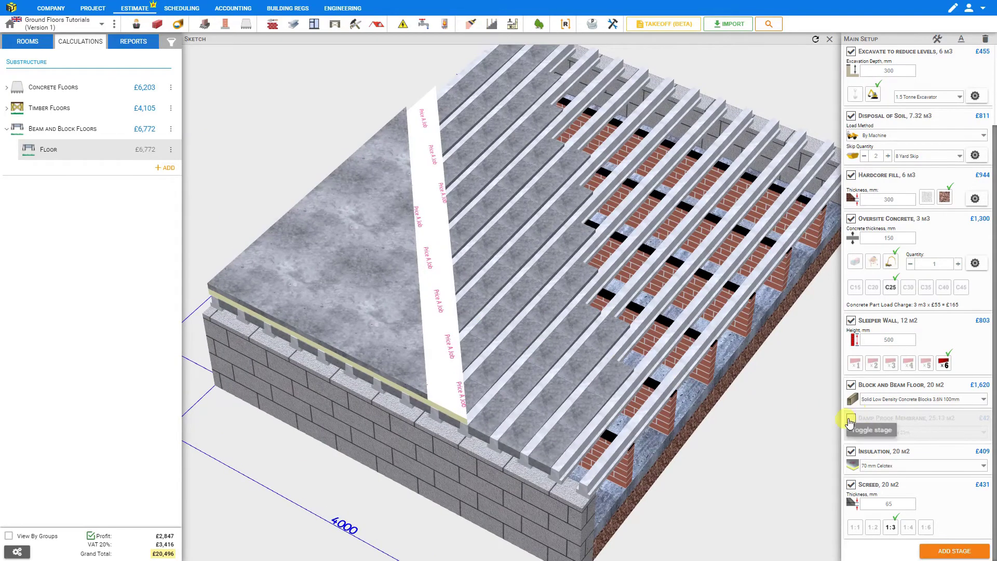
left_click(851, 418)
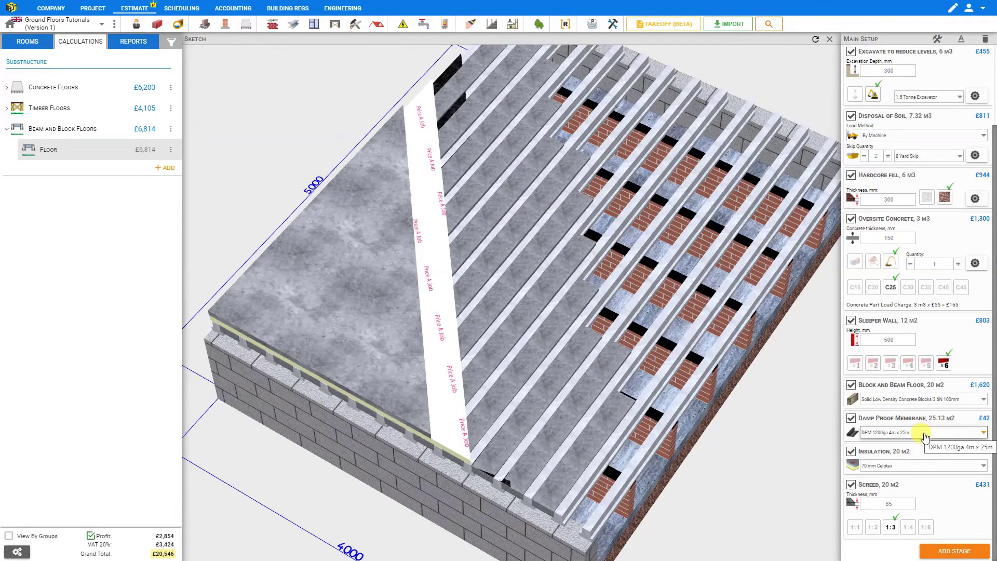
left_click(923, 435)
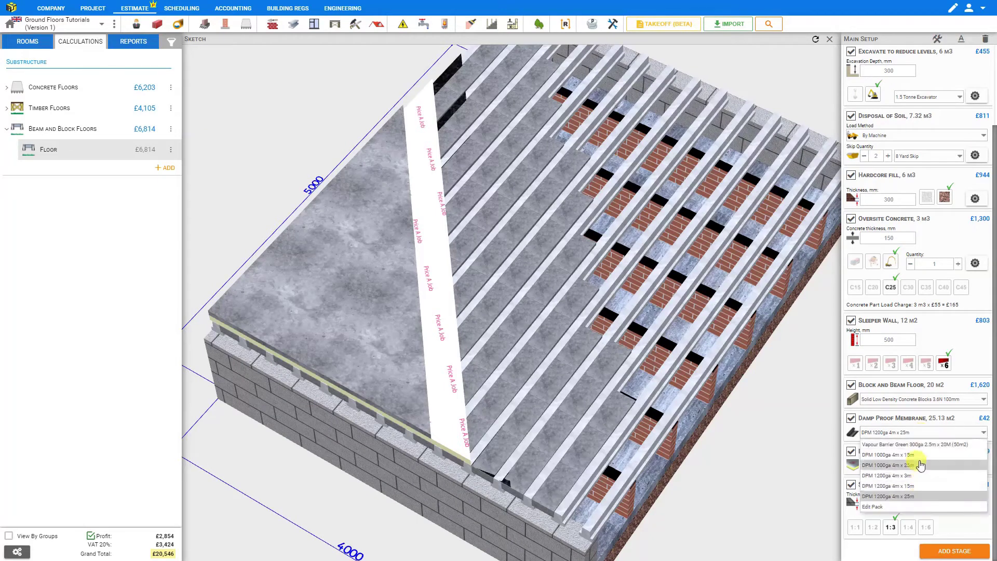
left_click(924, 433)
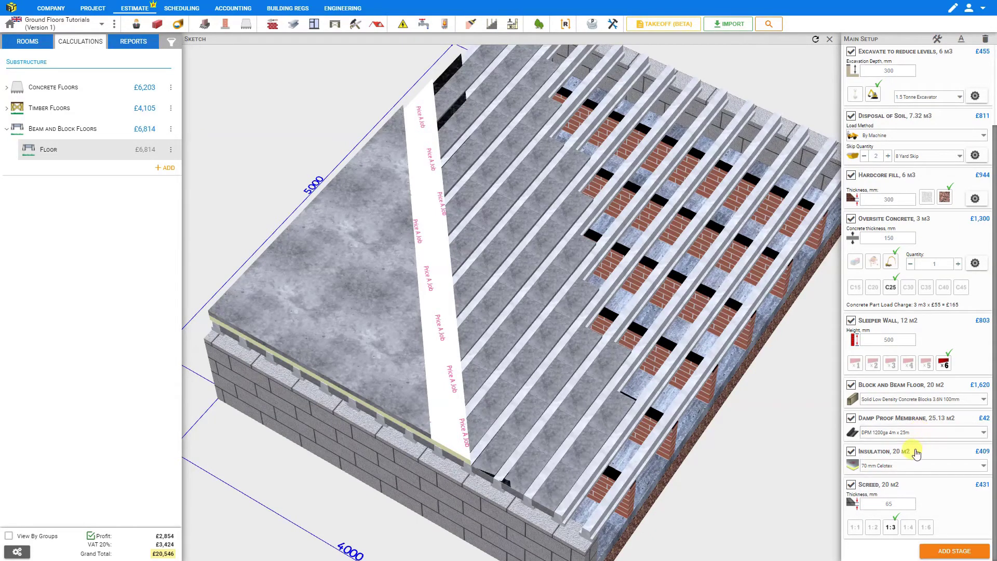
- Toggle the insulation stage off and back on and view the Celotex thickness list
left_click(851, 452)
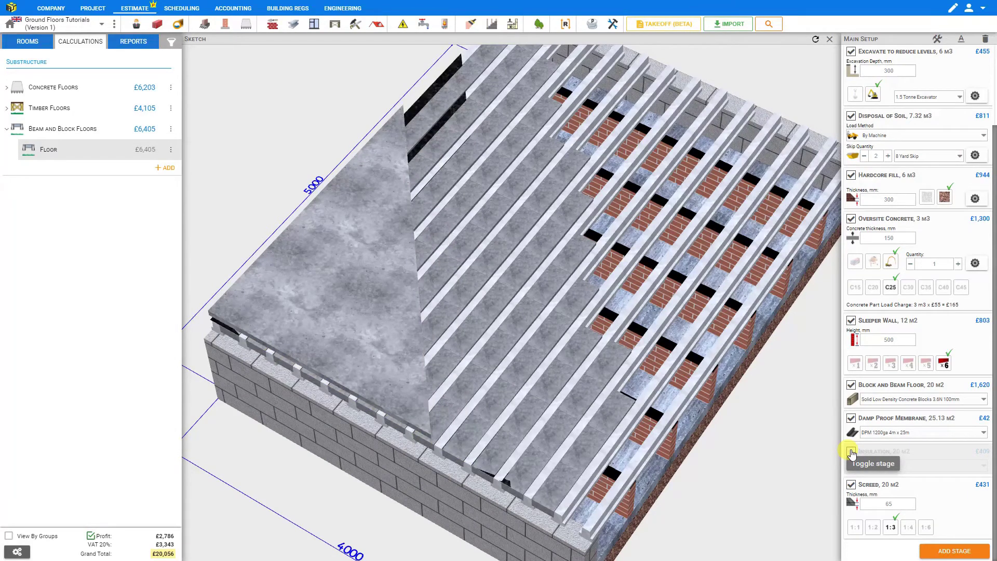
left_click(851, 452)
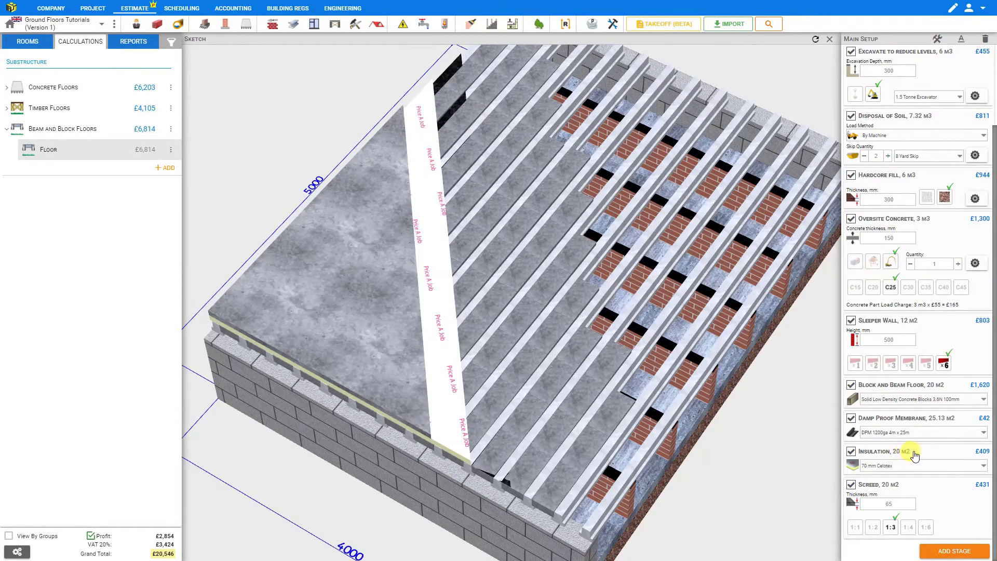
left_click(906, 471)
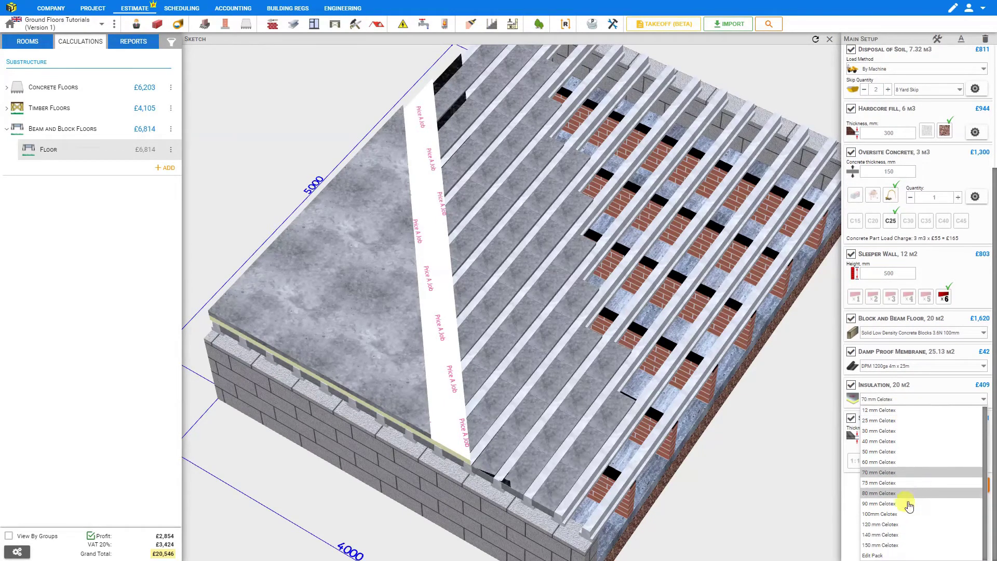
- Search the insulation pack library for 'kingspan', then choose 30 mm Celotex insulation
left_click(876, 555)
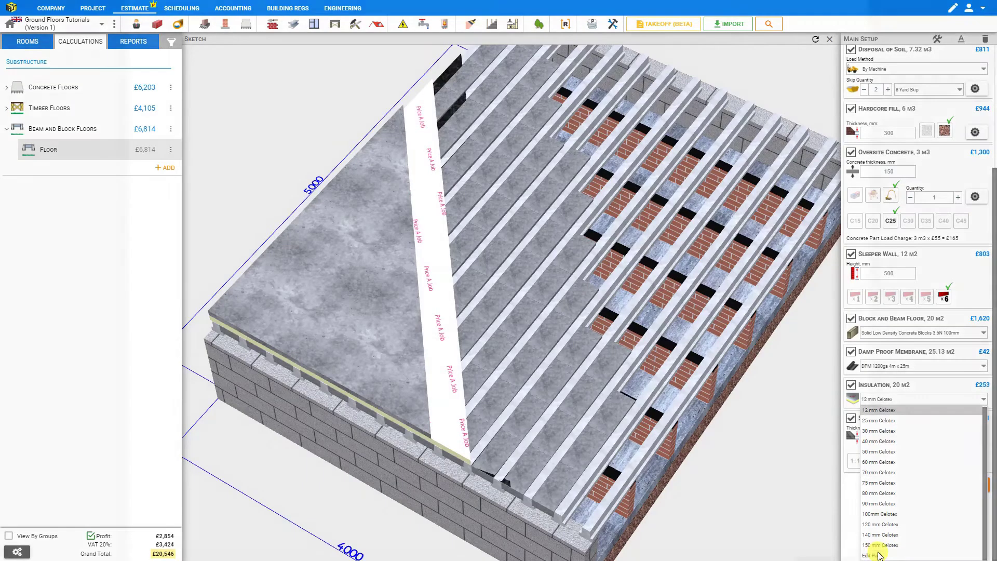
left_click(553, 63)
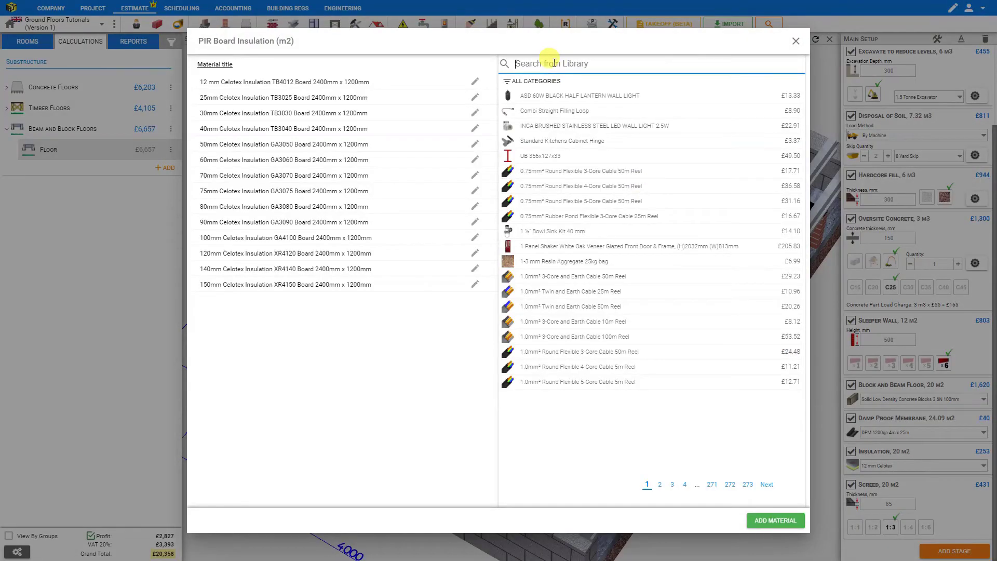
type("kingspan")
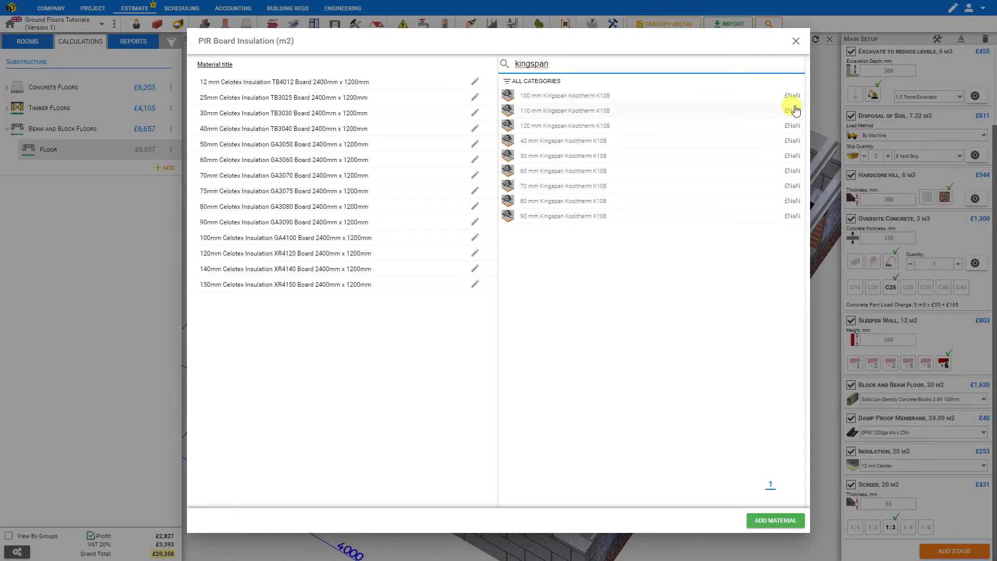
left_click(794, 40)
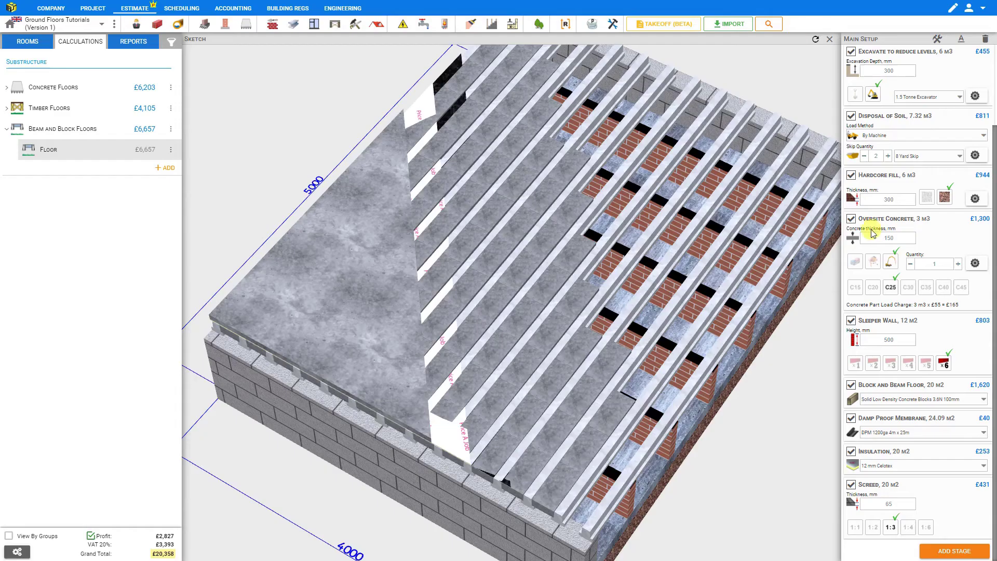
left_click(878, 465)
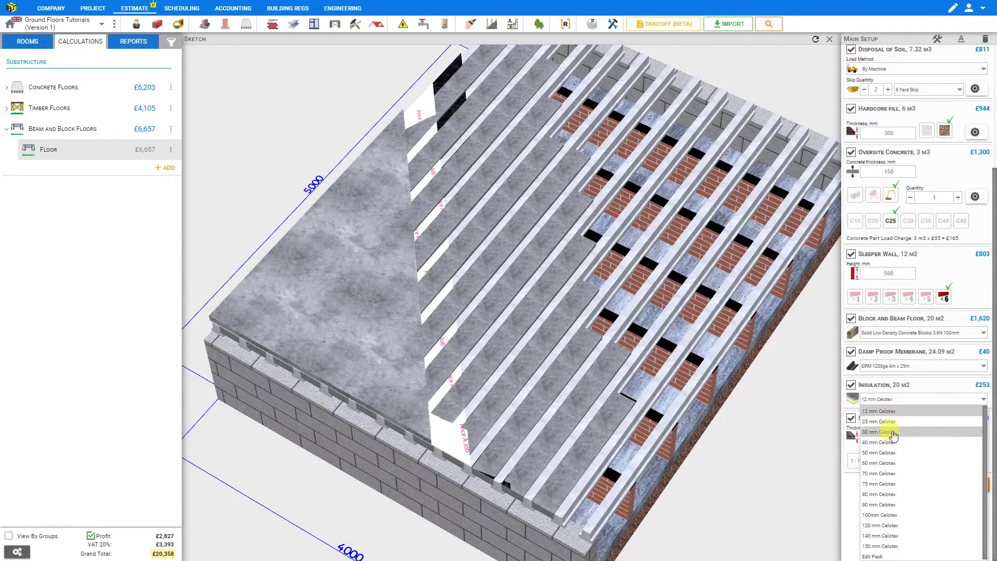
left_click(893, 433)
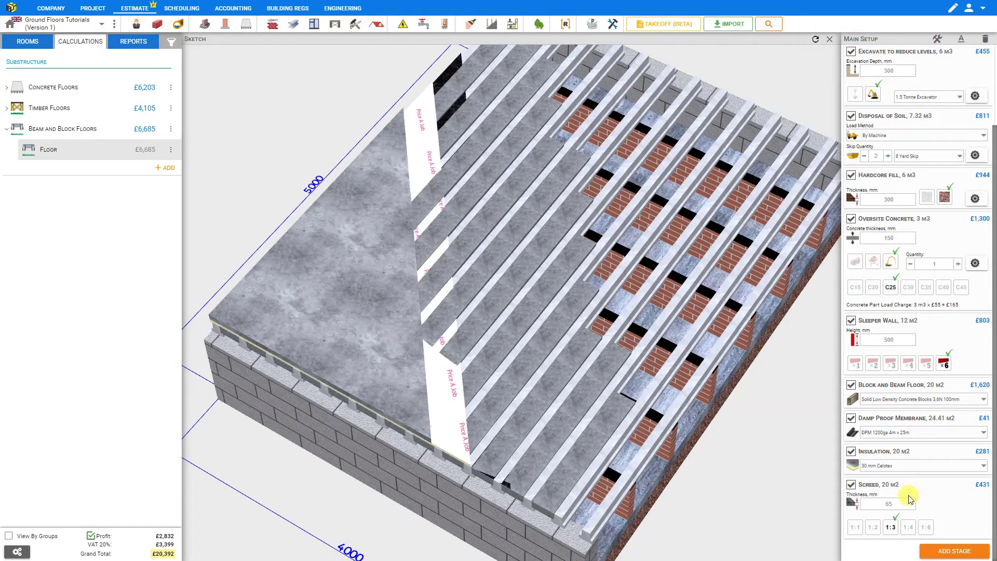
- Set the screed thickness to 75 mm, giving £492 screed and £20,466 grand total
left_click(894, 503)
type("75")
left_click(945, 492)
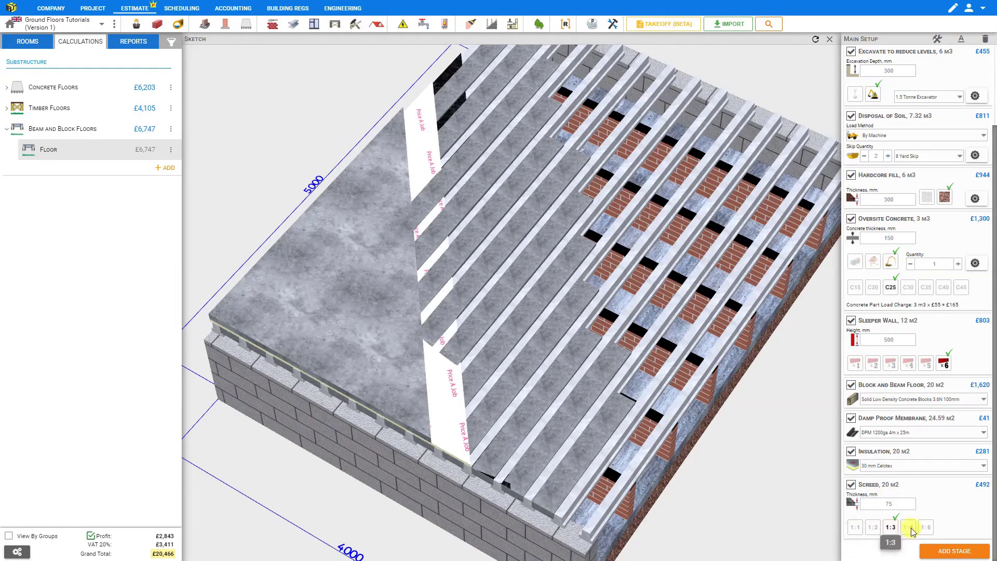
- Shrink the 3D sketch and review the floor estimate down to the 75mm screed stage
left_click(830, 39)
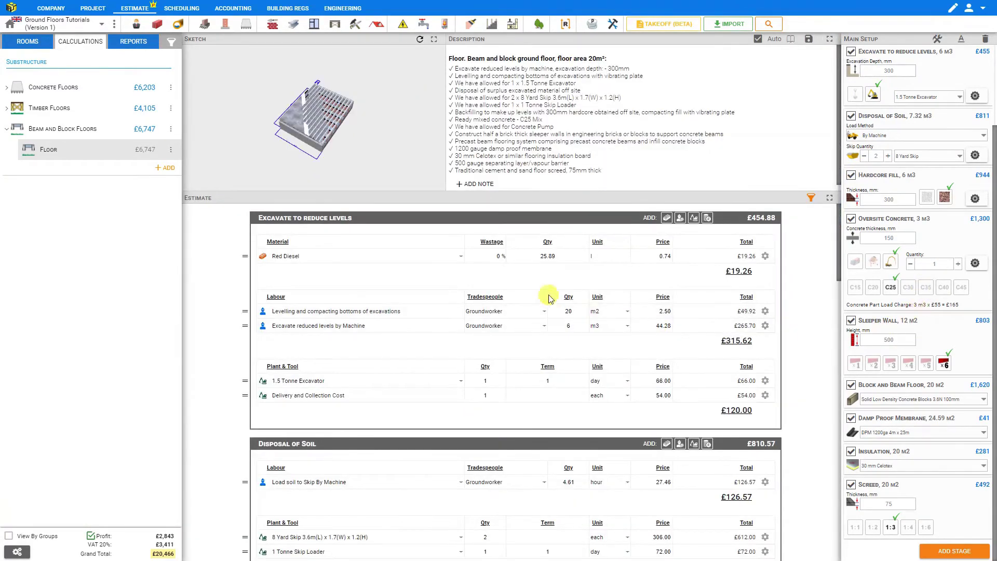
scroll(618, 301, "down", 3)
scroll(618, 301, "down", 20)
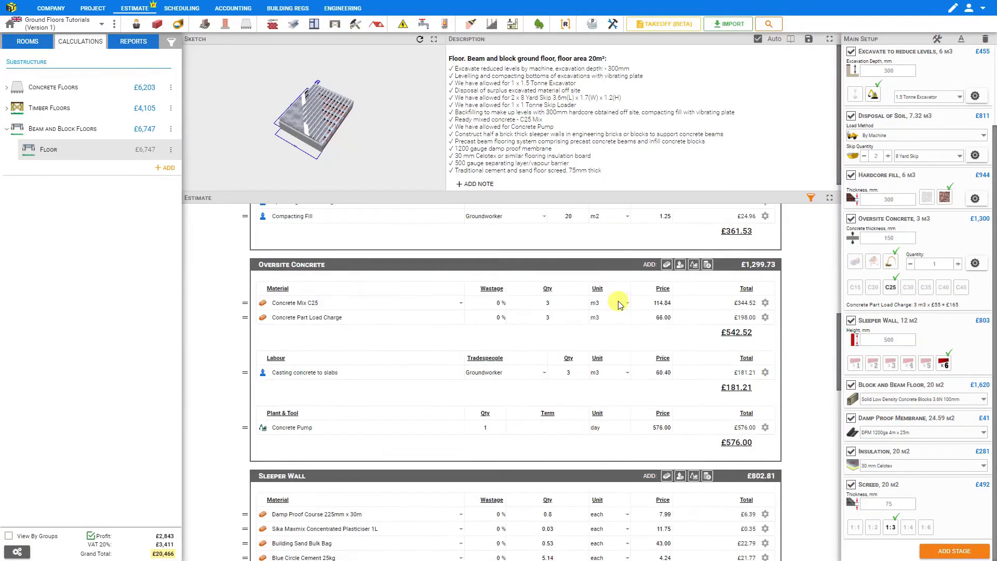
scroll(697, 400, "down", 10)
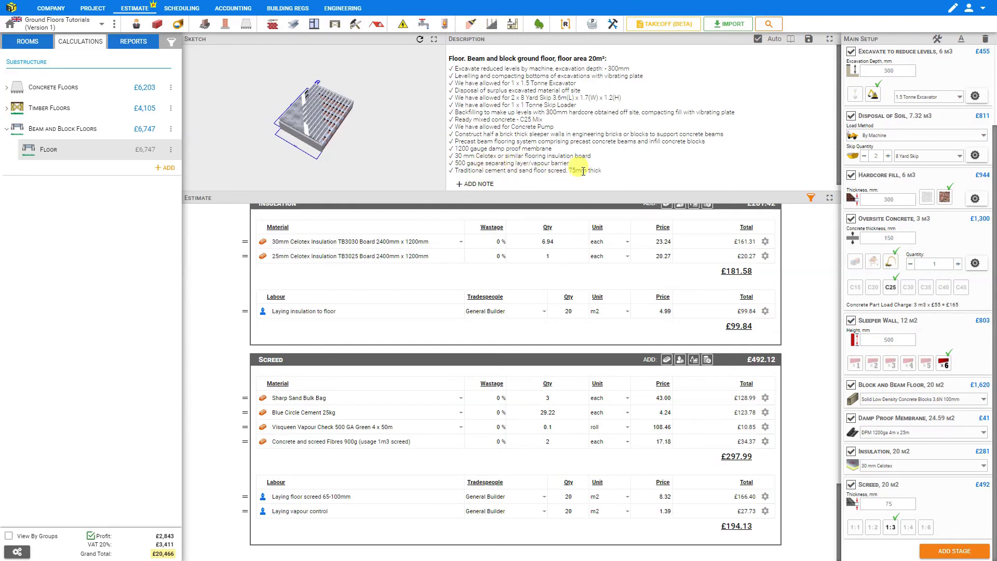
left_click(478, 179)
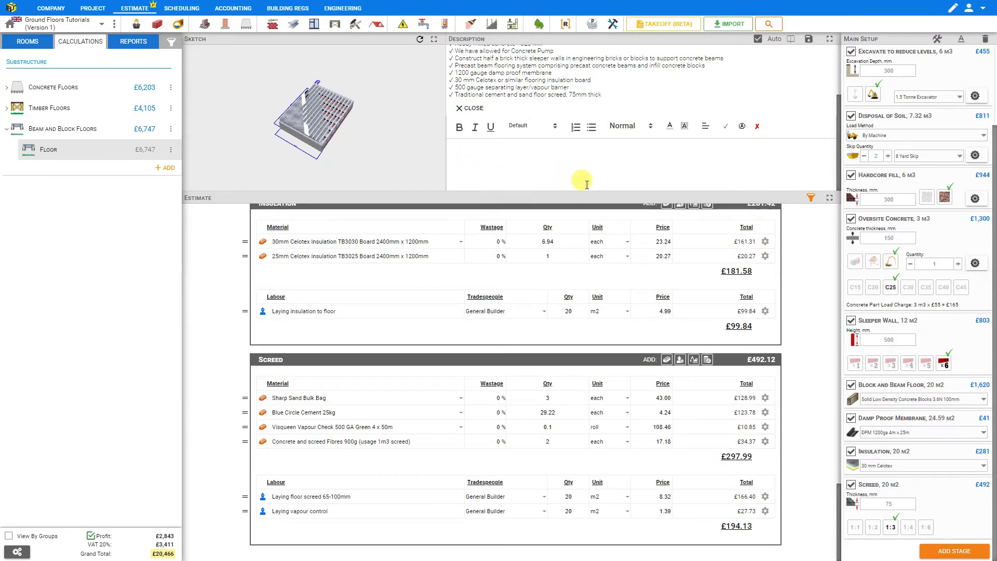
scroll(594, 179, "up", 3)
left_click(469, 182)
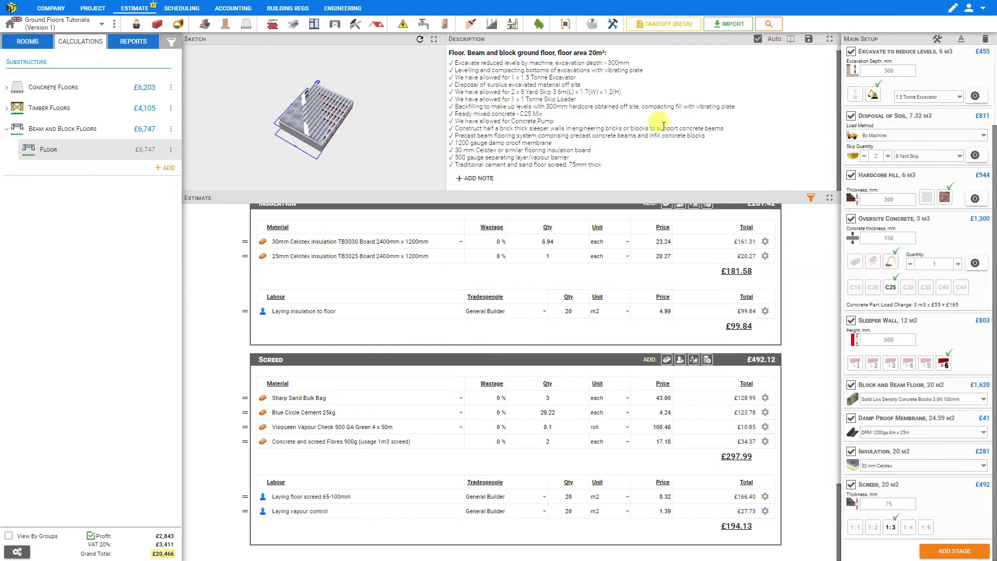
scroll(667, 125, "up", 1)
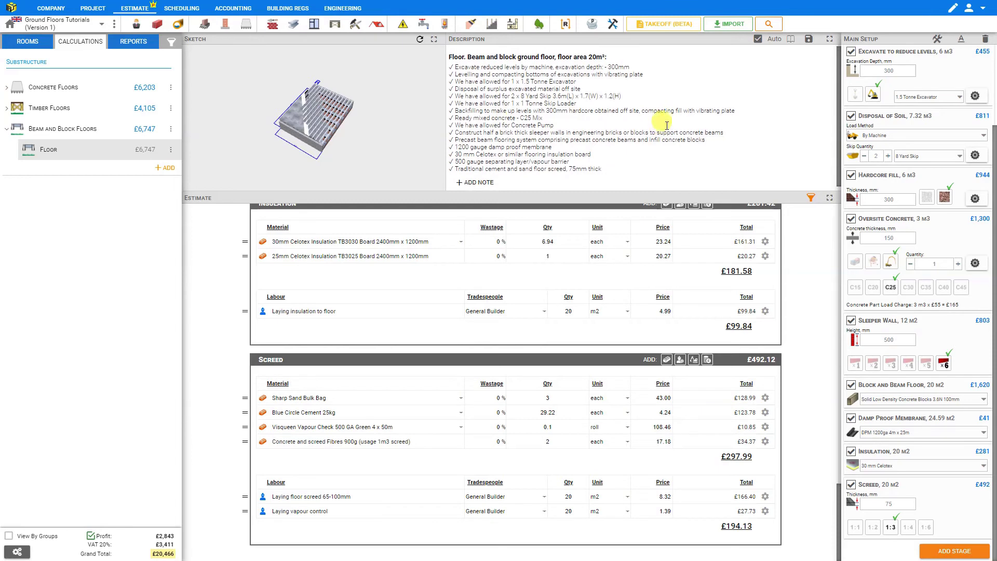
left_click(758, 41)
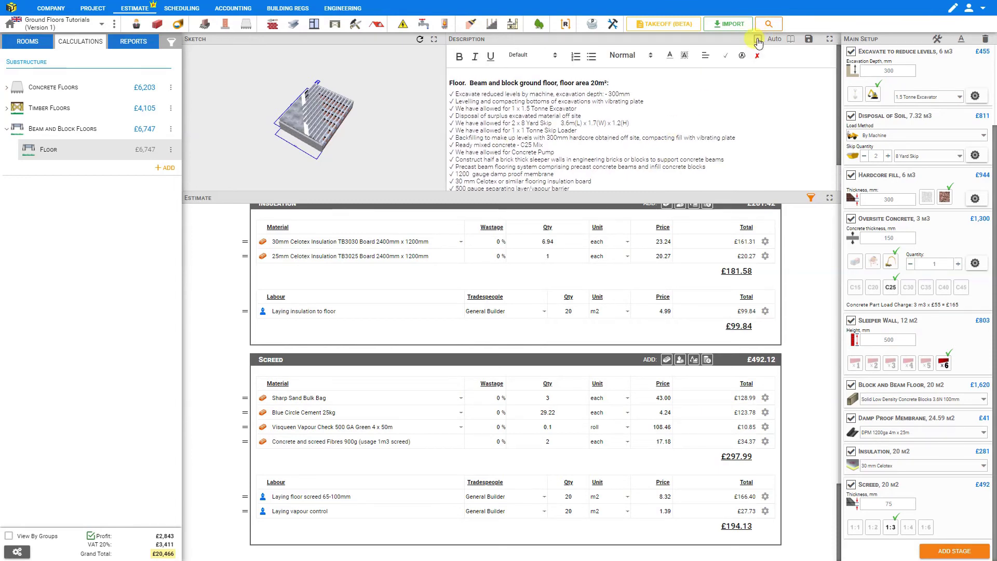
left_click_drag(735, 137, 696, 138)
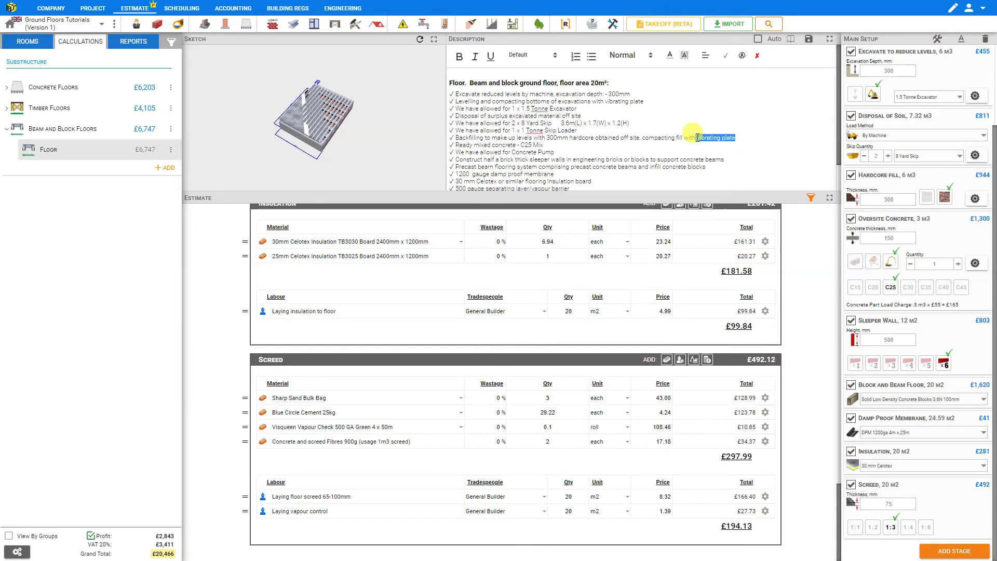
left_click(758, 42)
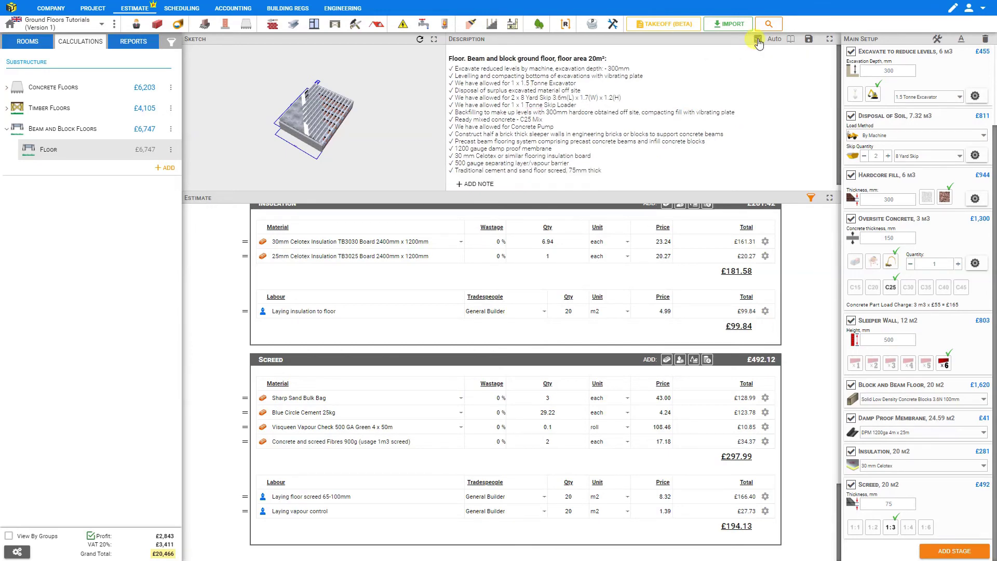
- Rename the beam and block floor module to 'Garage Floor'
scroll(942, 136, "up", 2)
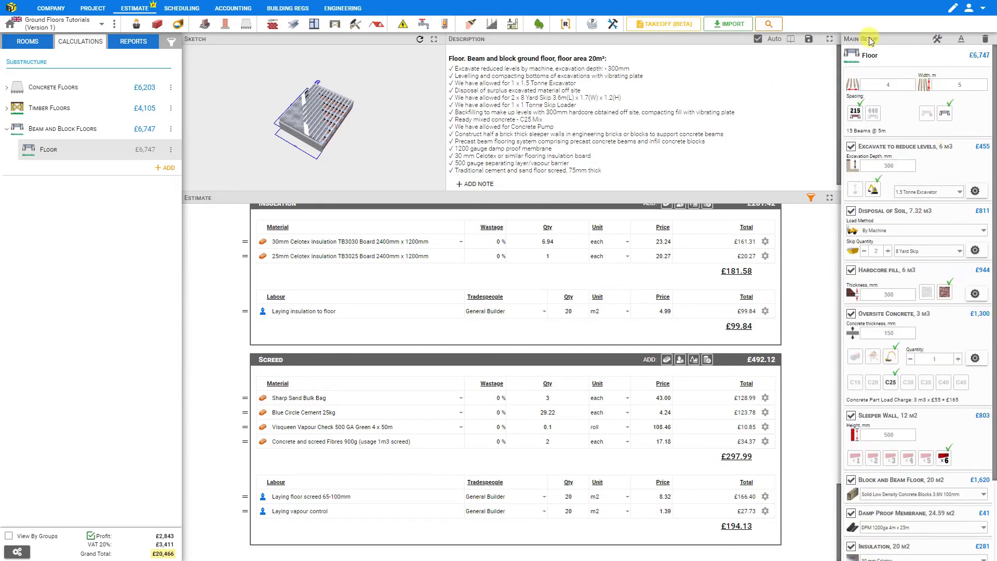
left_click(876, 57)
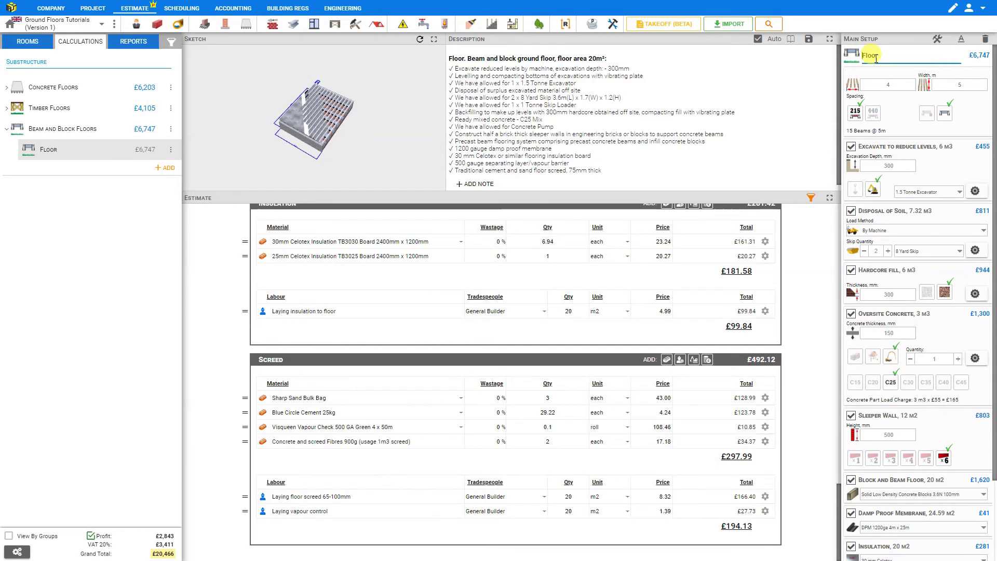
type("Garage")
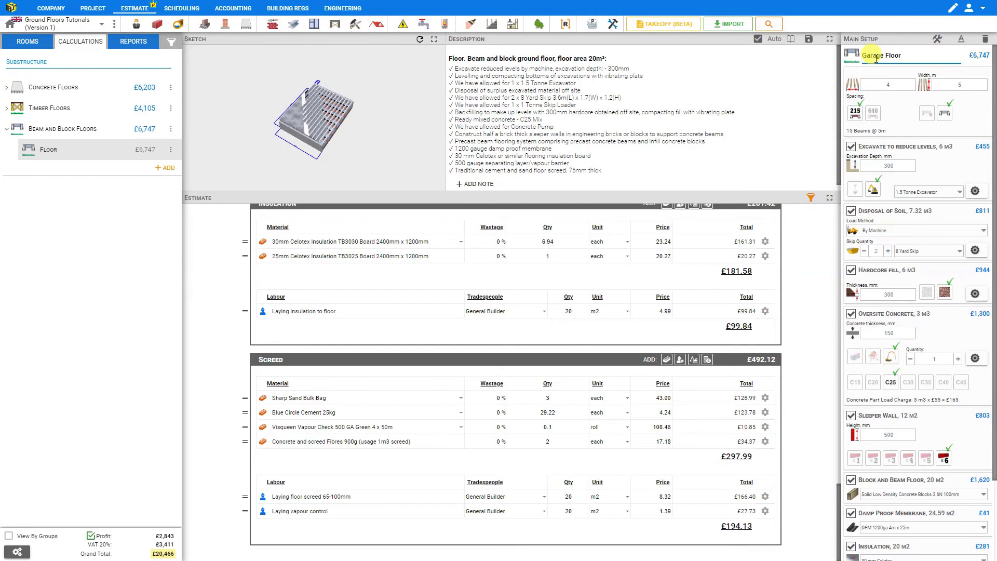
left_click(756, 63)
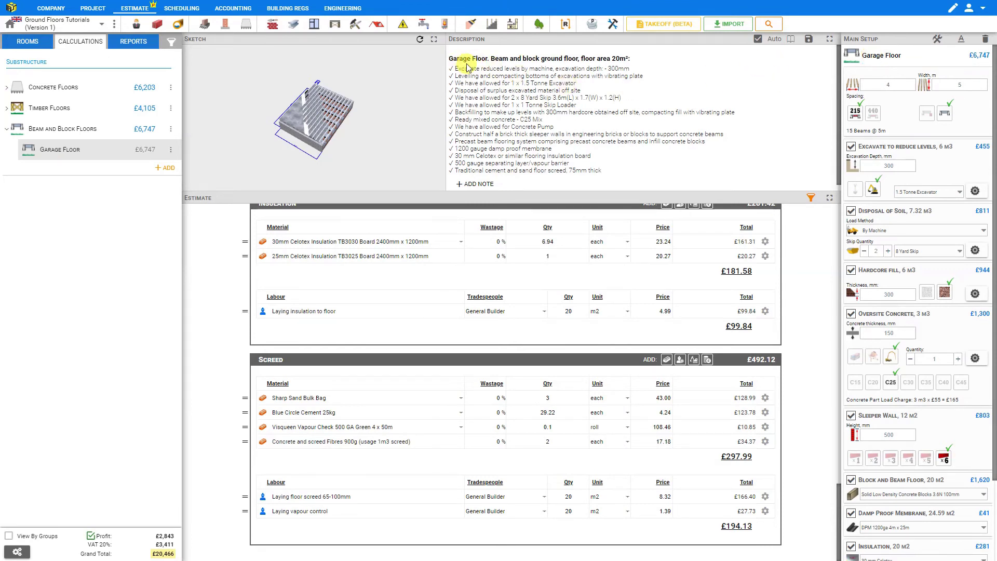
left_click(130, 43)
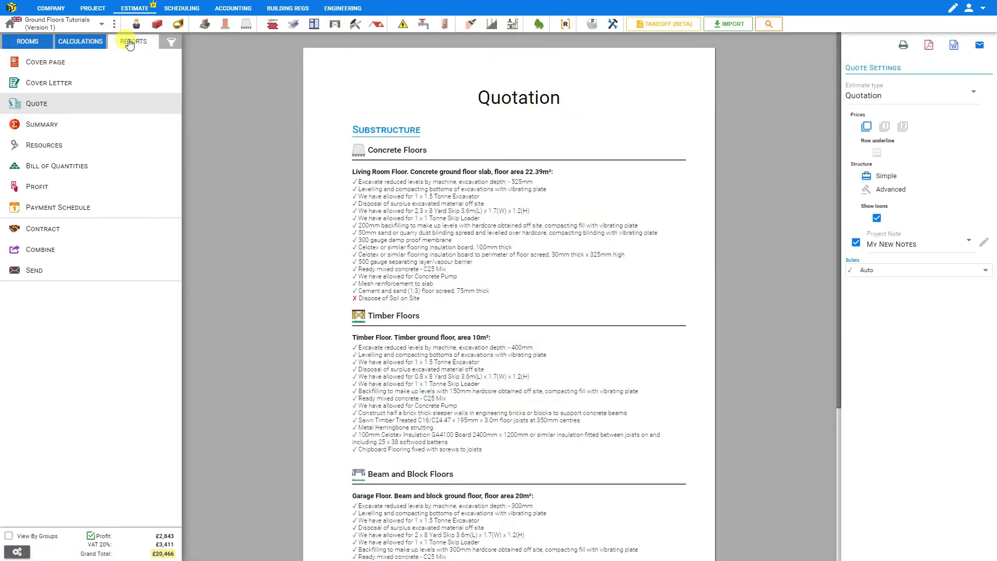
scroll(384, 161, "down", 4)
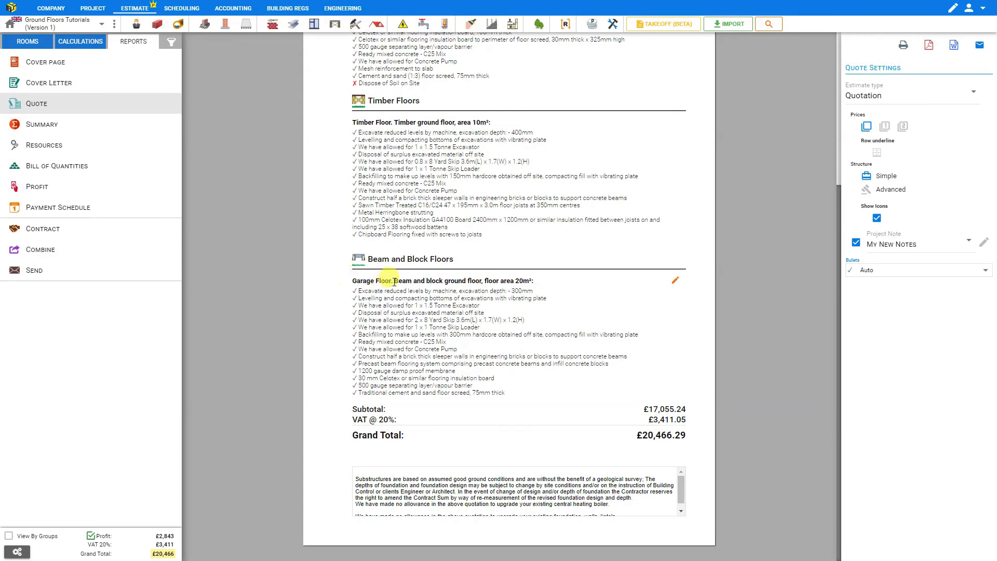
left_click_drag(394, 281, 340, 281)
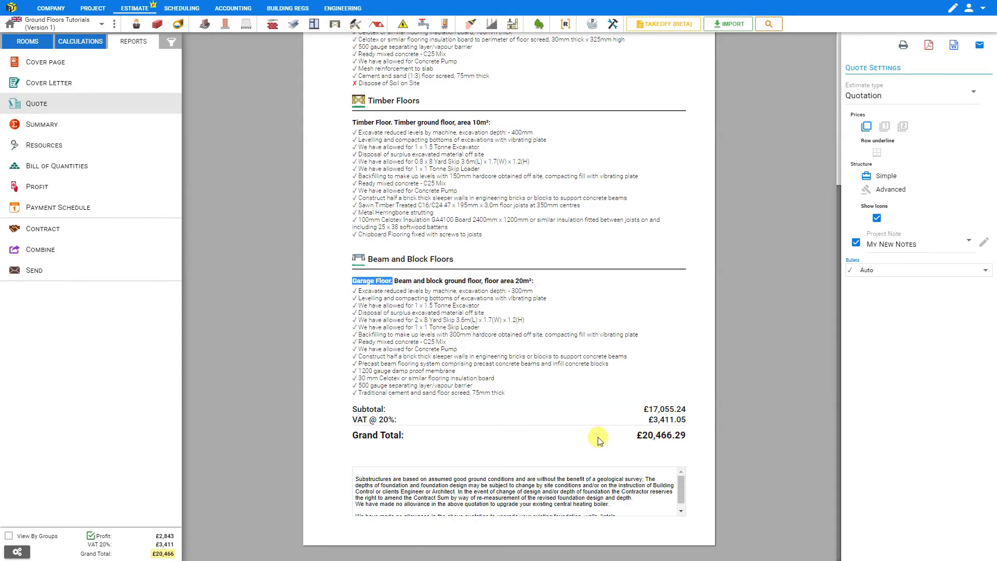
scroll(595, 440, "up", 4)
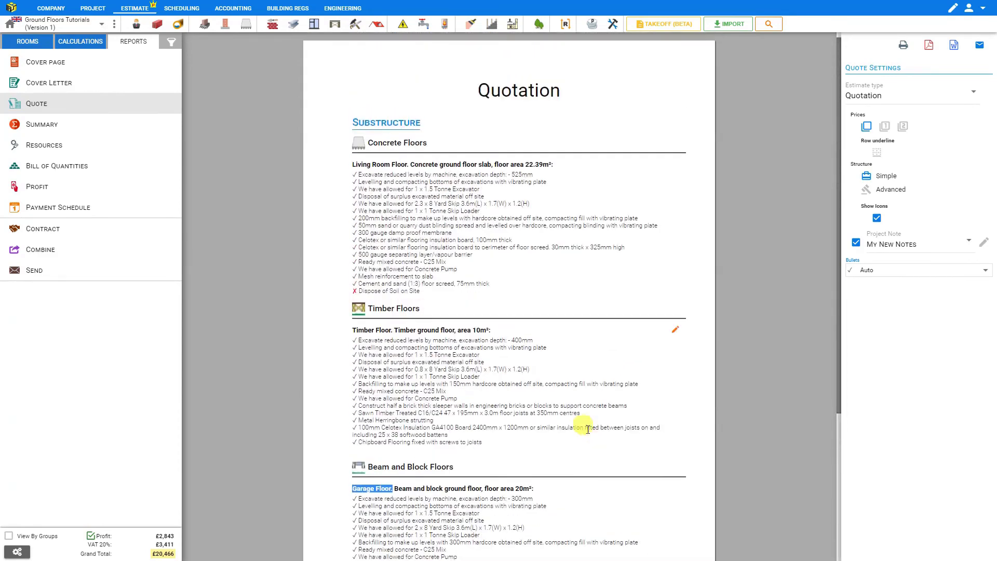
left_click(885, 127)
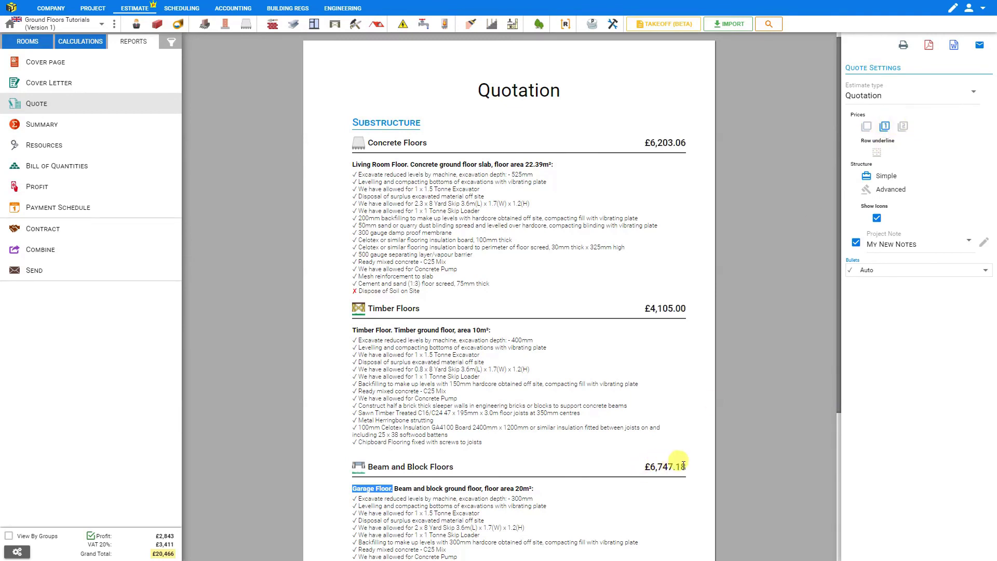
left_click(904, 127)
scroll(566, 300, "down", 5)
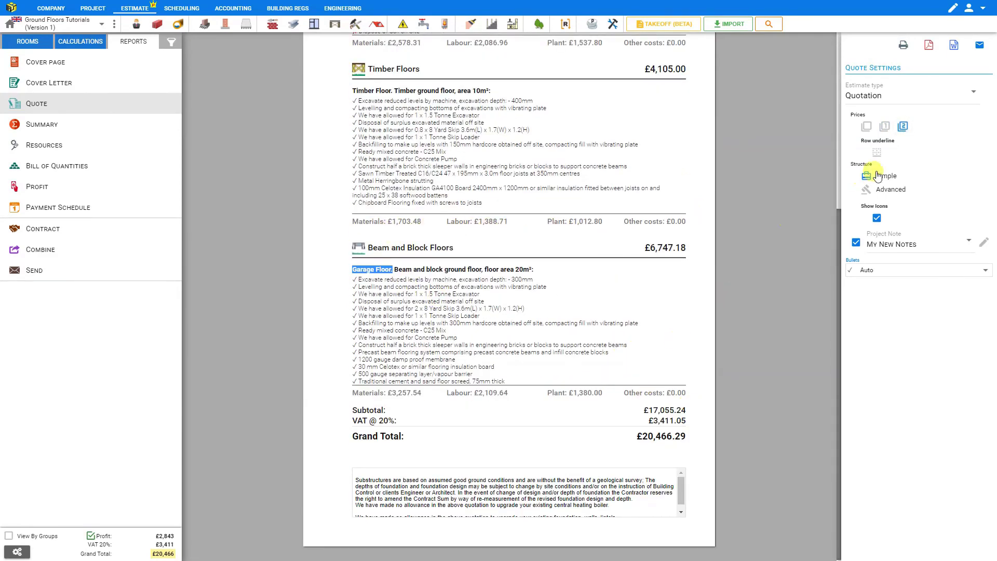
left_click(889, 190)
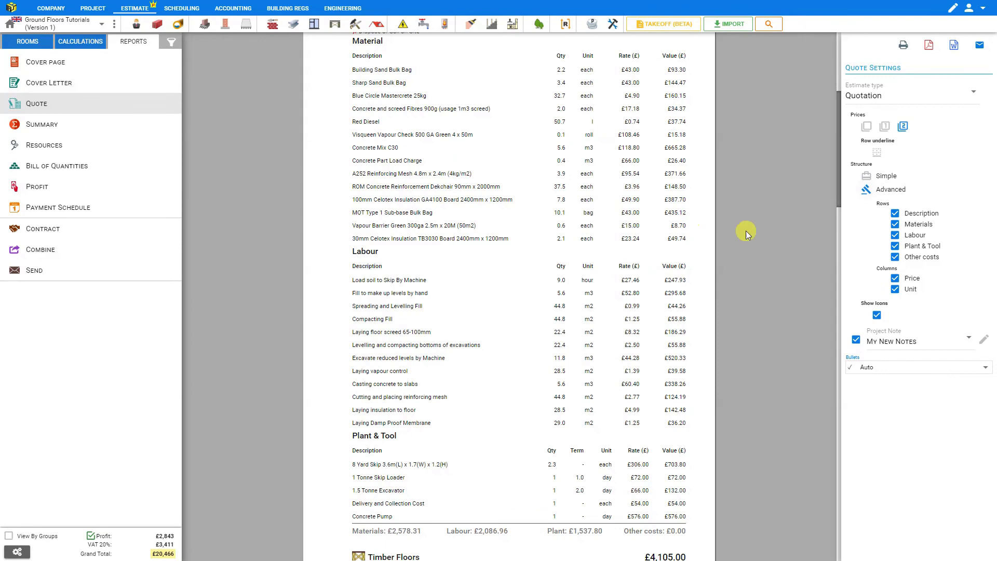
left_click(895, 225)
left_click(895, 225)
left_click(896, 236)
left_click(896, 236)
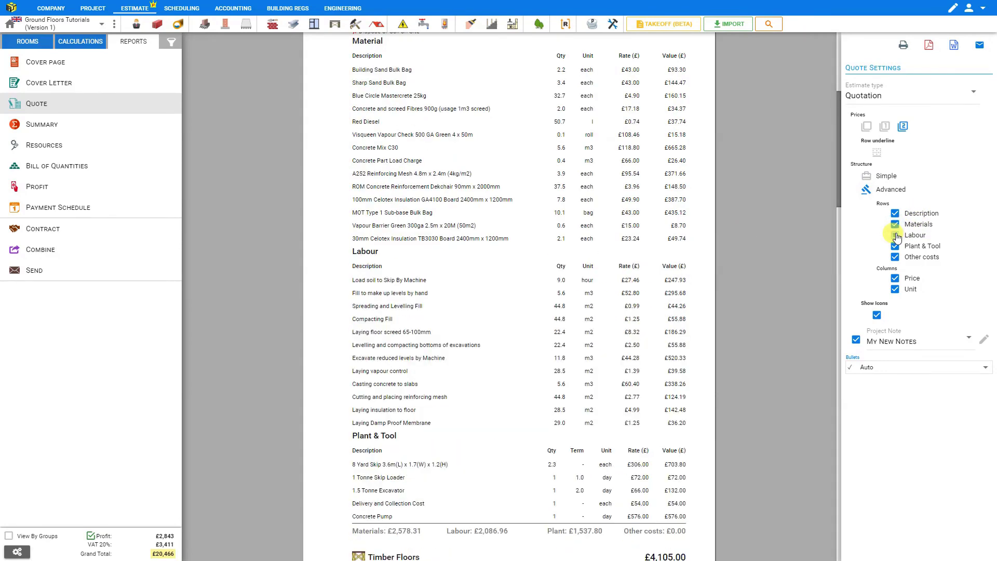
left_click(895, 279)
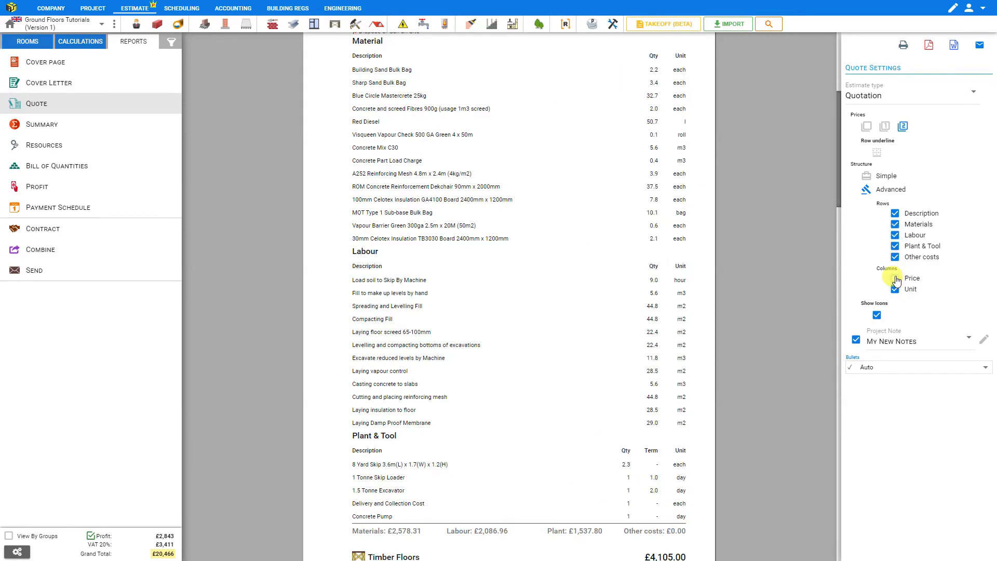
left_click(895, 279)
left_click(894, 290)
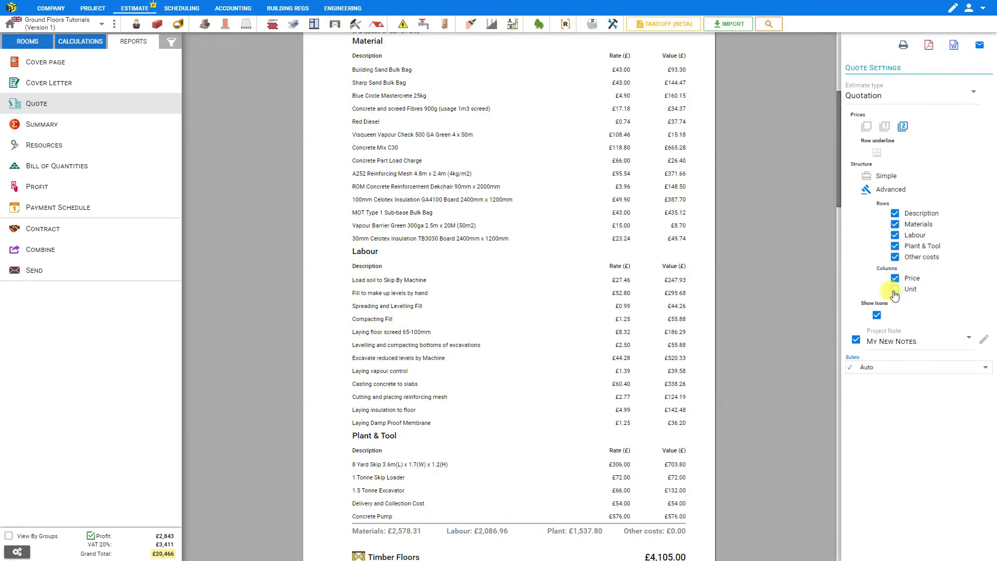
left_click(894, 290)
left_click(865, 178)
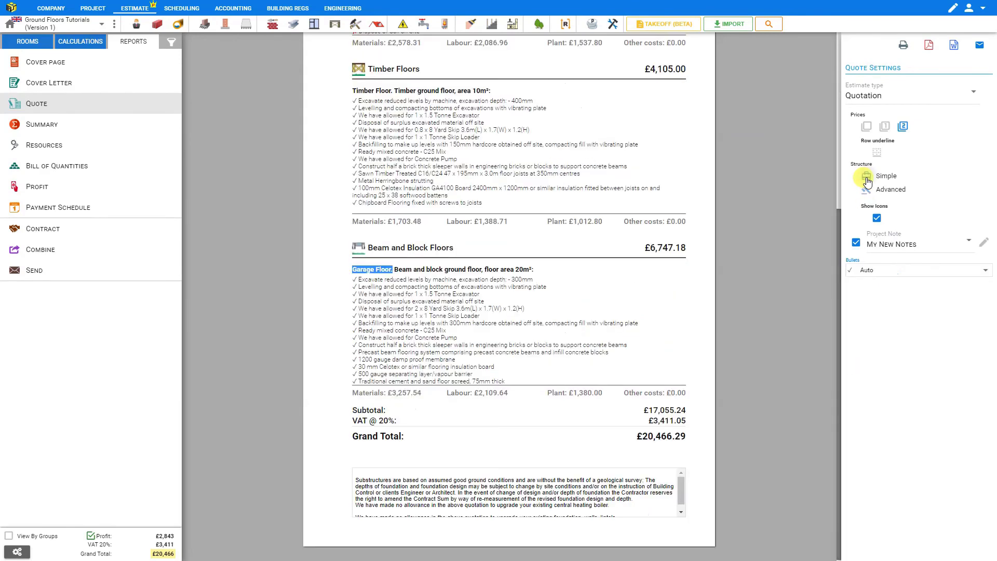
left_click(866, 128)
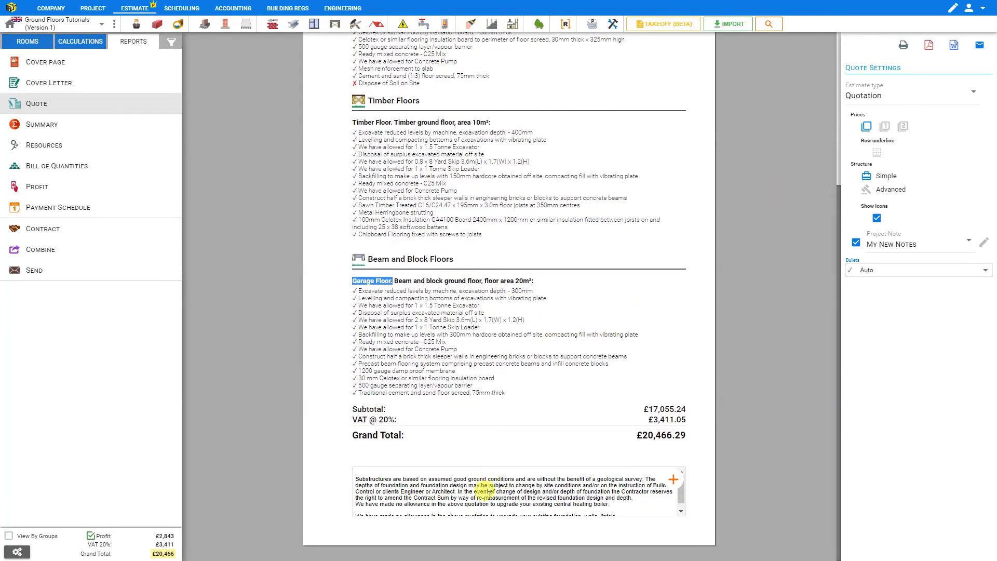
- Add the Finishes note 'All new internal surfaces to receive a smooth plaster finish' to the quote
scroll(488, 494, "down", 1)
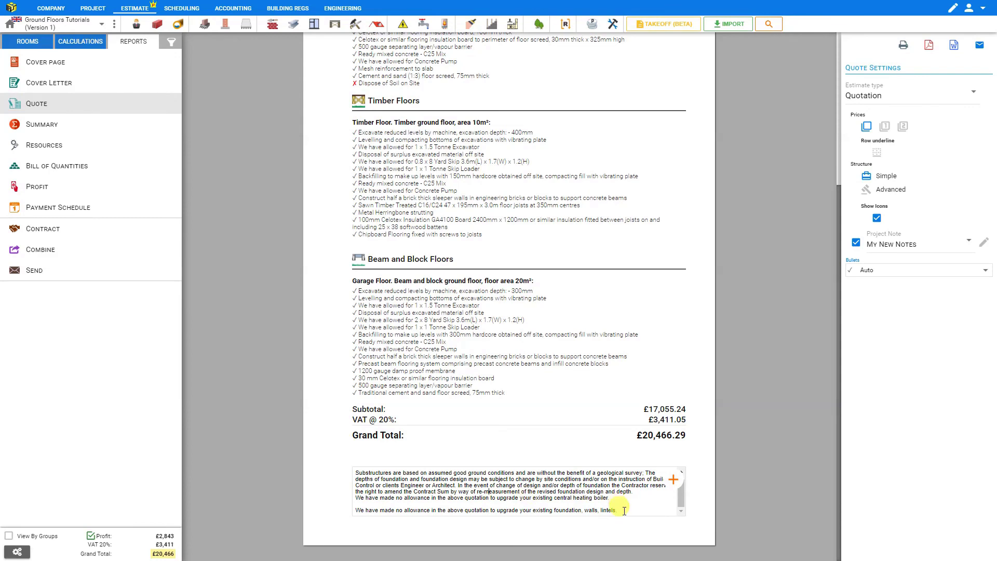
left_click(677, 484)
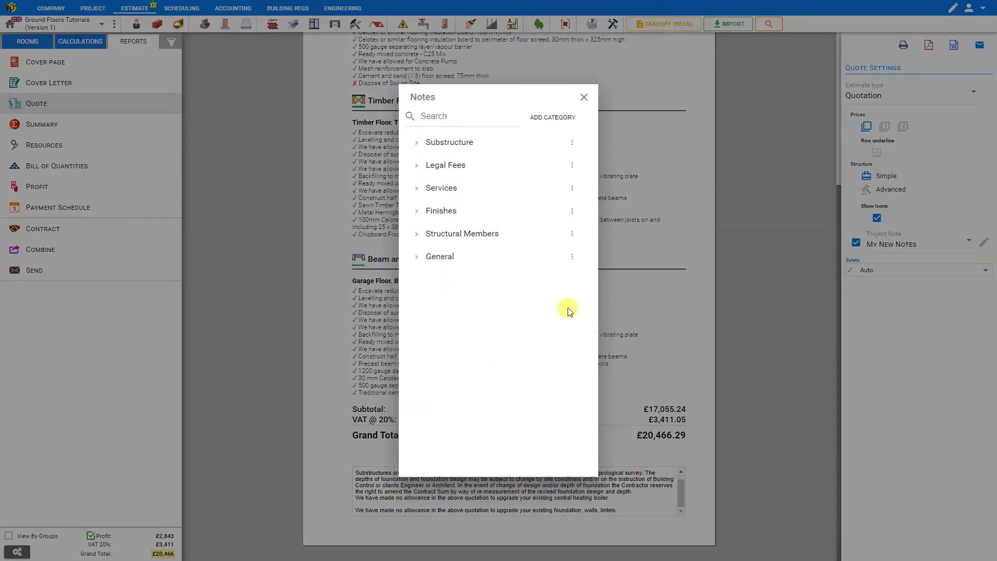
left_click(573, 211)
left_click(473, 212)
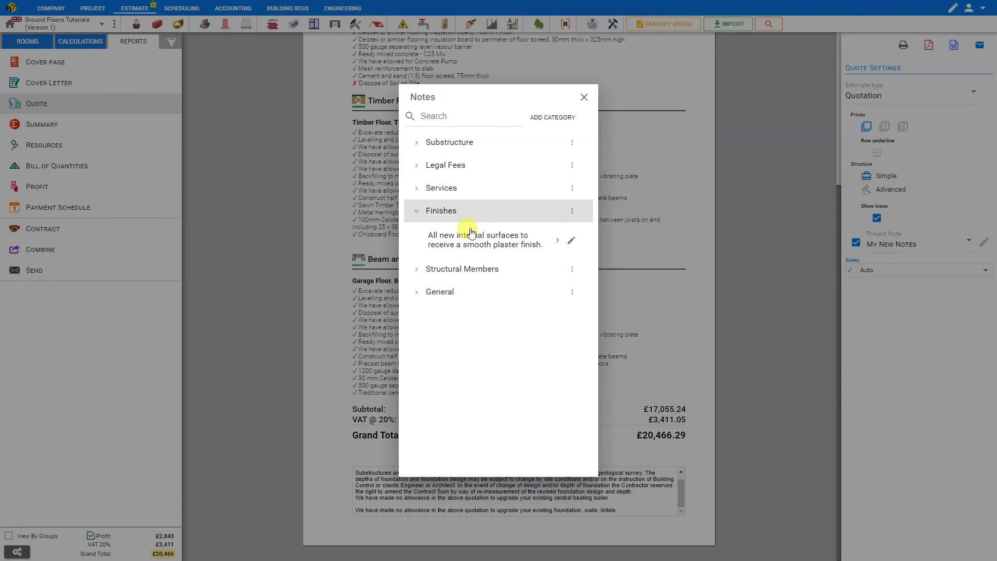
left_click(467, 244)
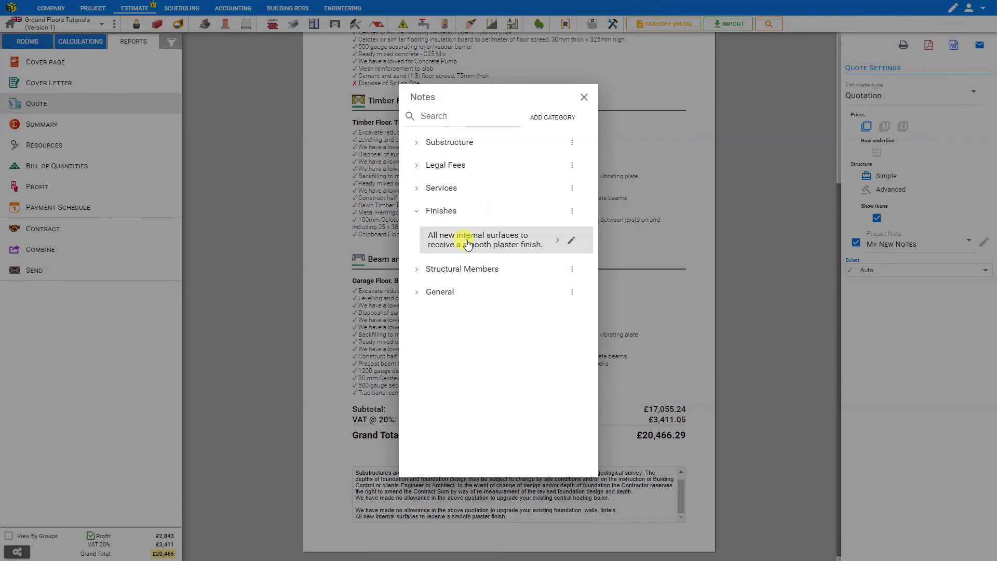
left_click(584, 97)
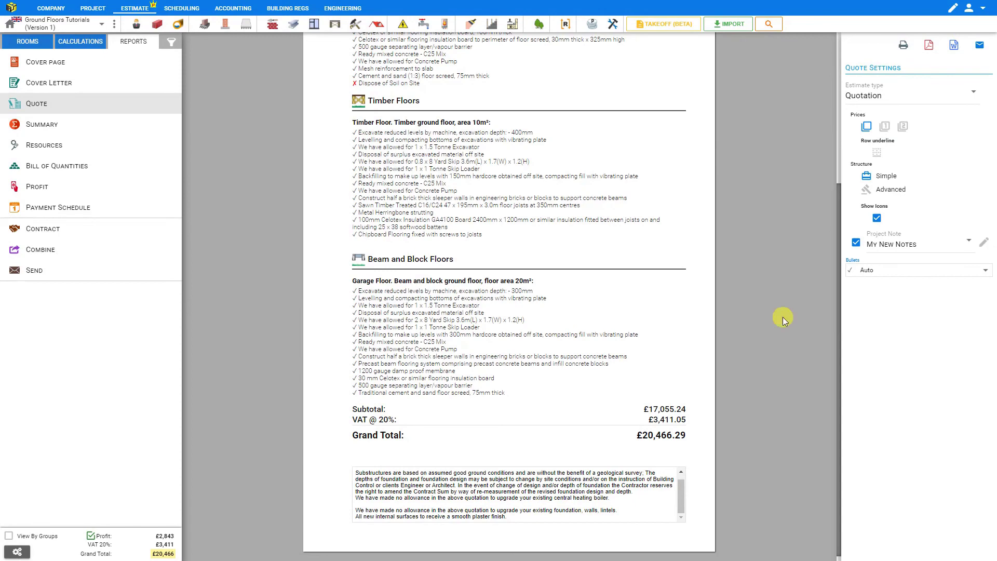
scroll(788, 345, "up", 5)
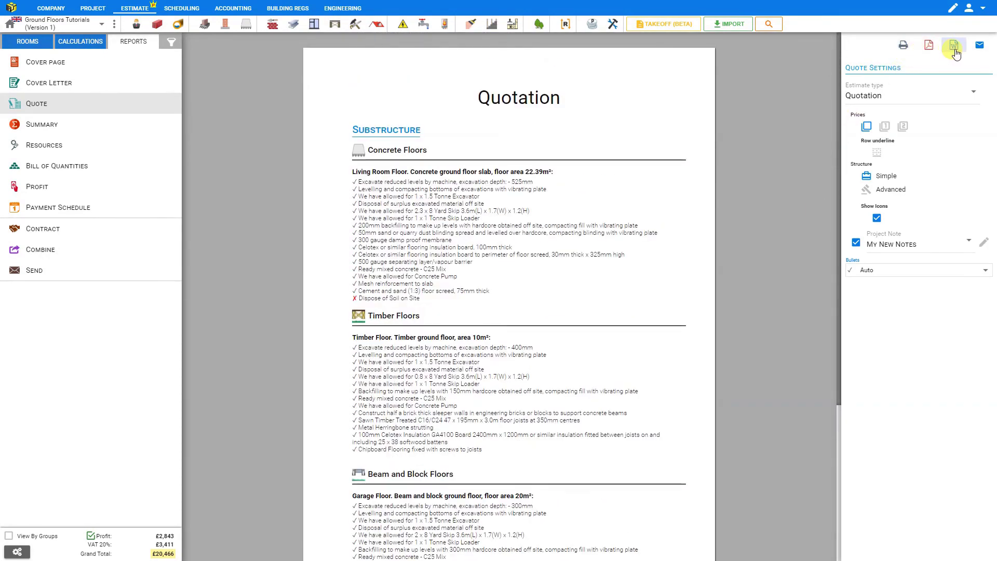
- Start an email with the quotation attached as a PDF, prefilled subject and cover message
left_click(981, 47)
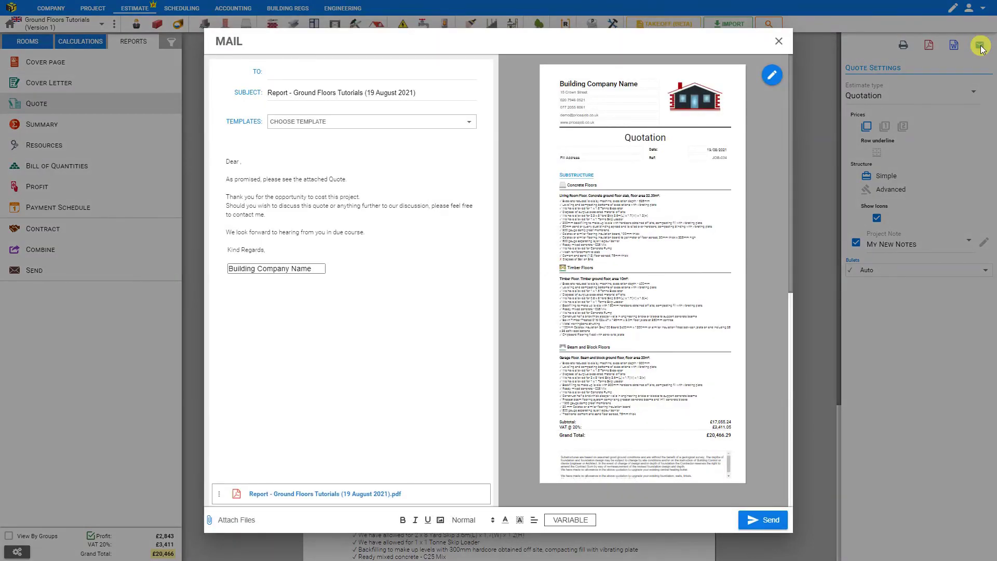